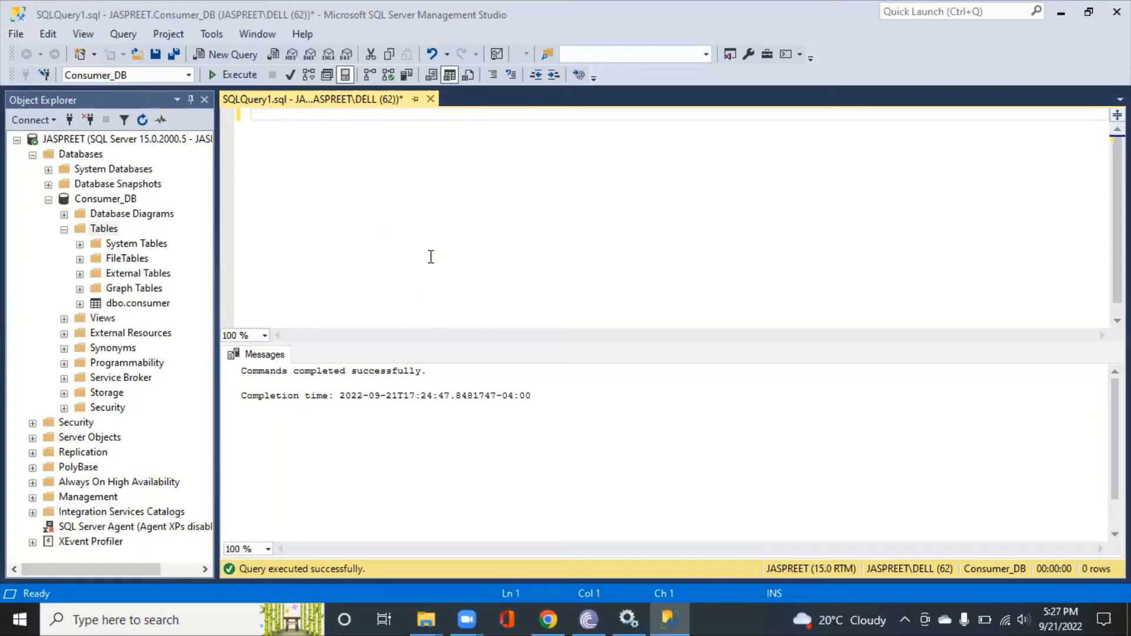
- Examine the SalesOrders sheet of the SampleData workbook from the SampleData- Project 1 folder in Excel and close the workbook
mouse_move(433, 612)
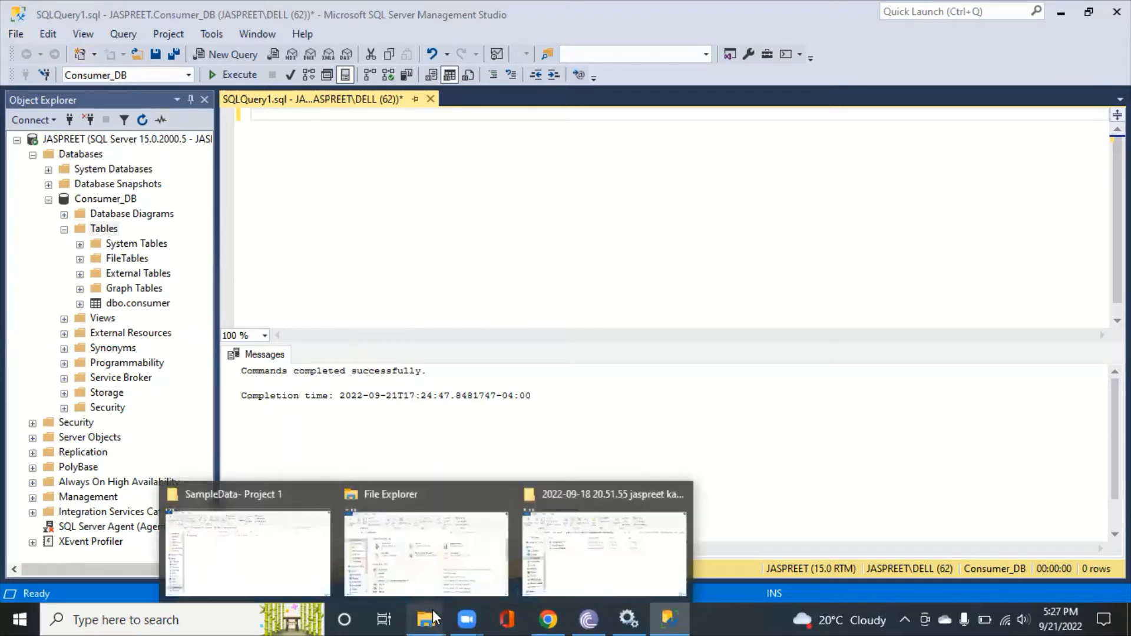
left_click(274, 551)
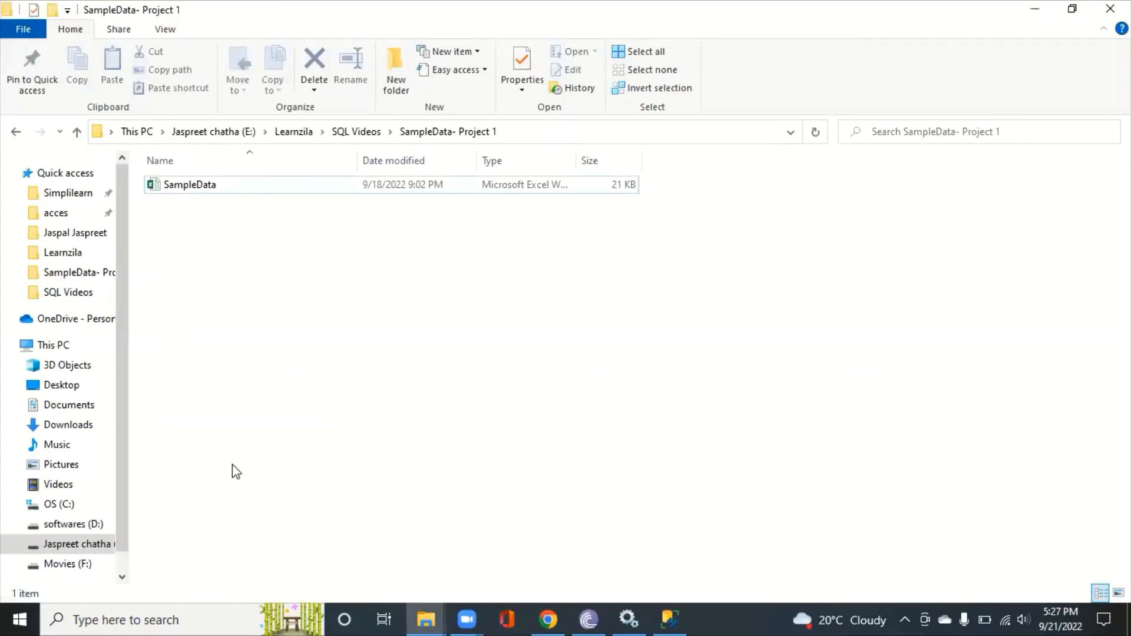
left_click(177, 184)
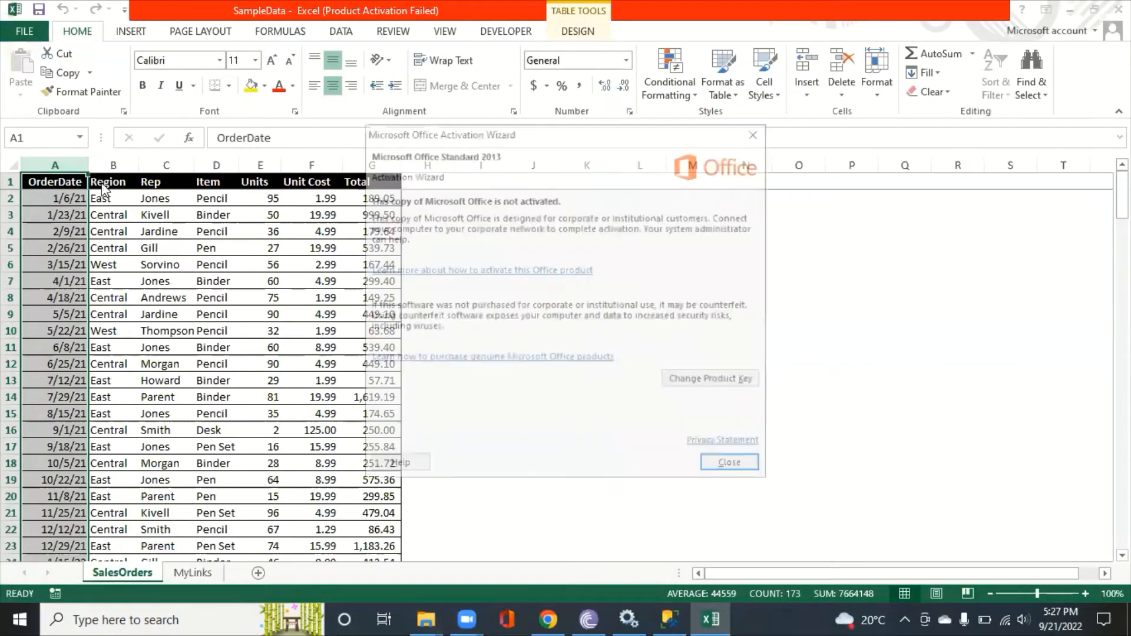
left_click(734, 467)
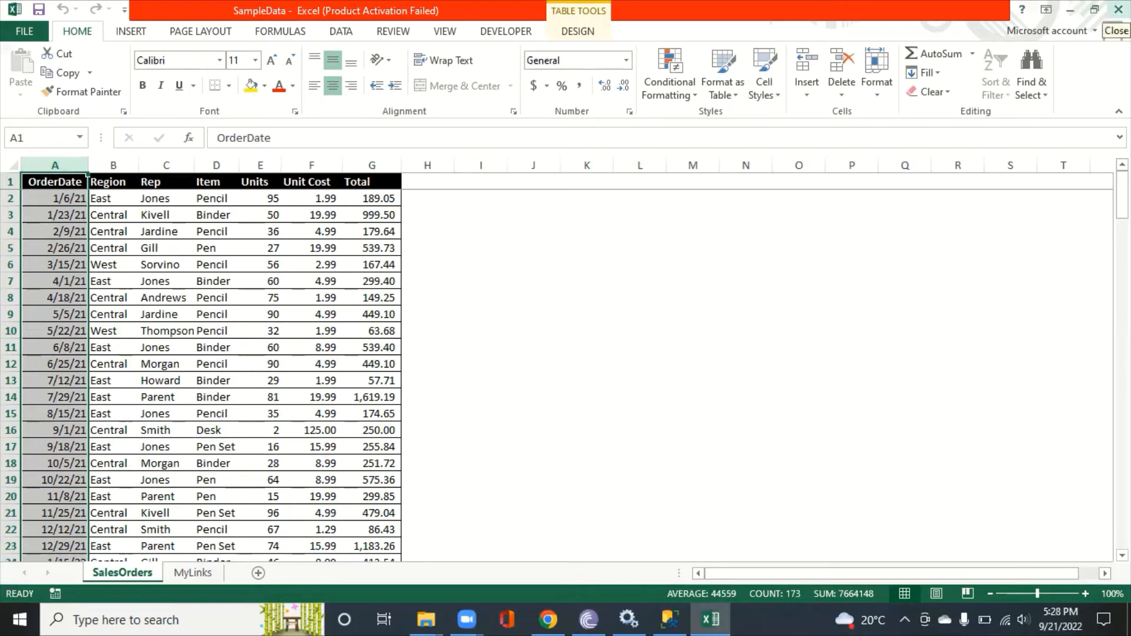
left_click(1119, 9)
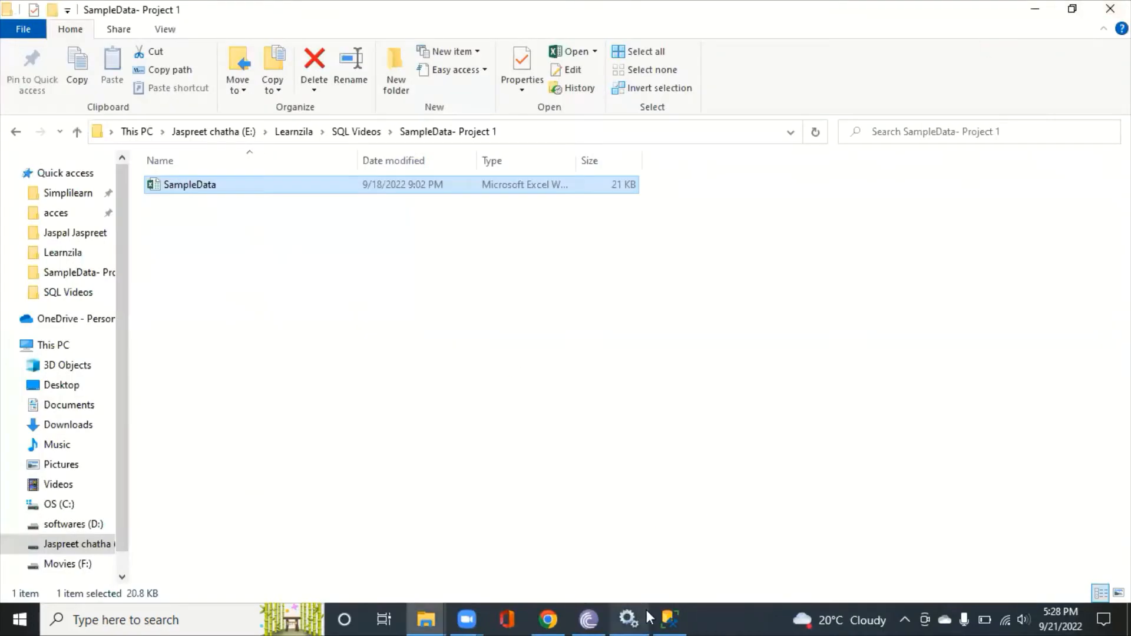
- Switch to SQL Server Management Studio and start the Import Data wizard for the Consumer_DB database, continuing past its welcome page
left_click(670, 619)
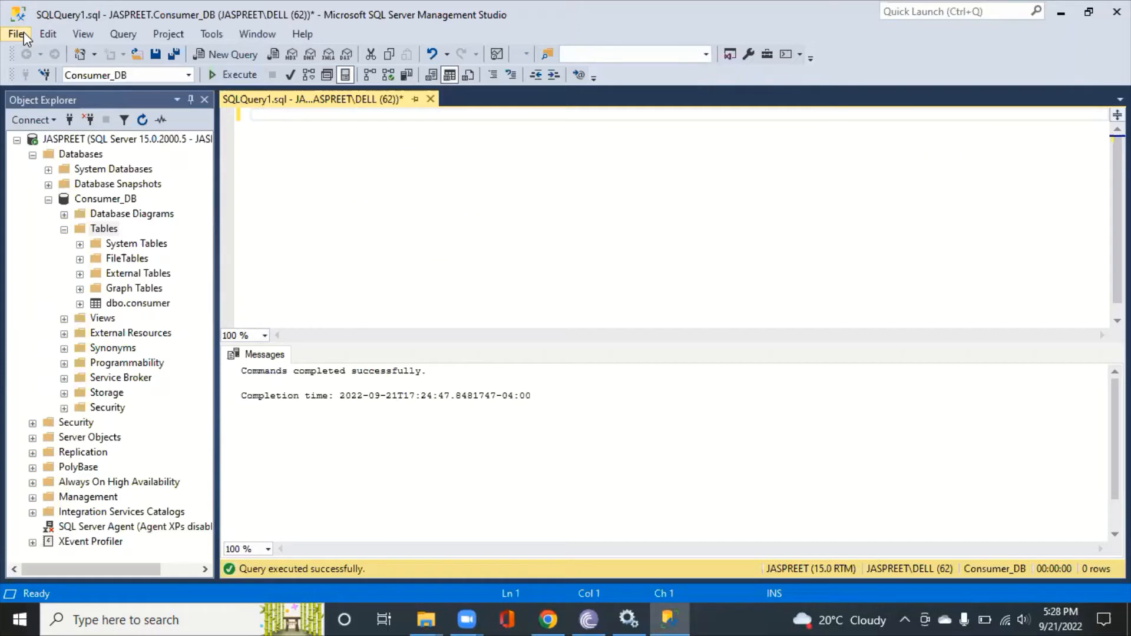
right_click(107, 199)
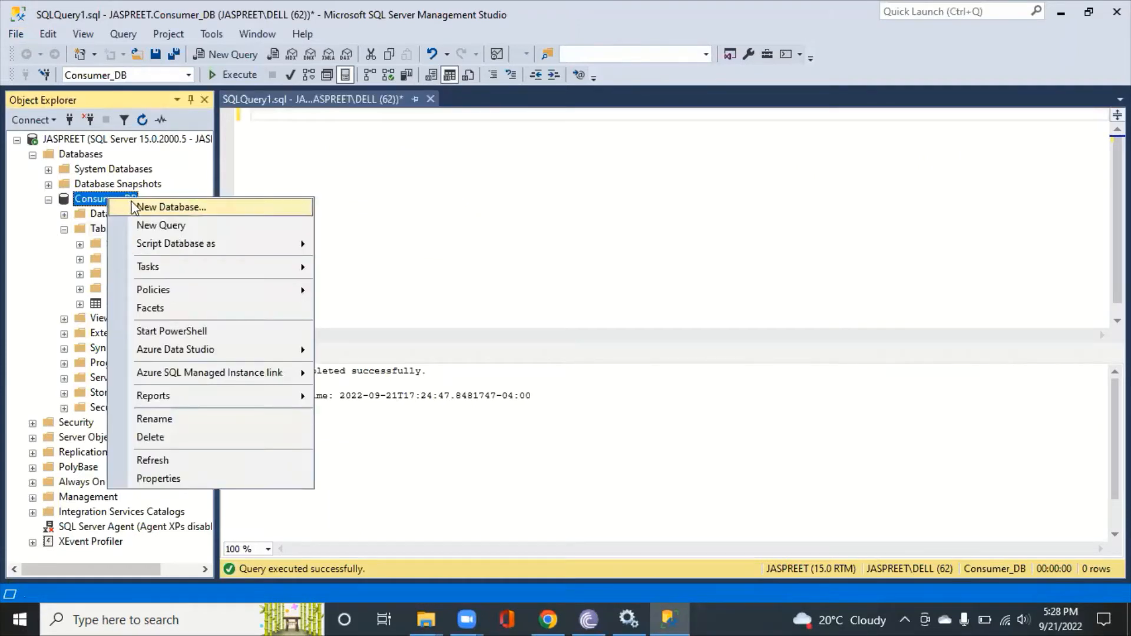
left_click(343, 159)
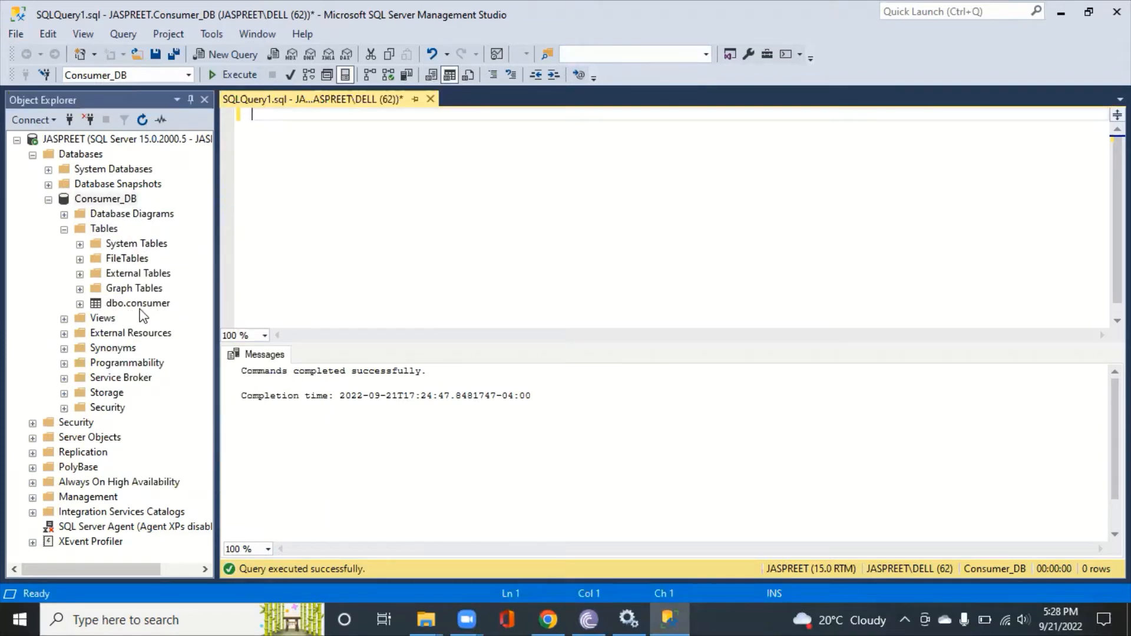
right_click(104, 201)
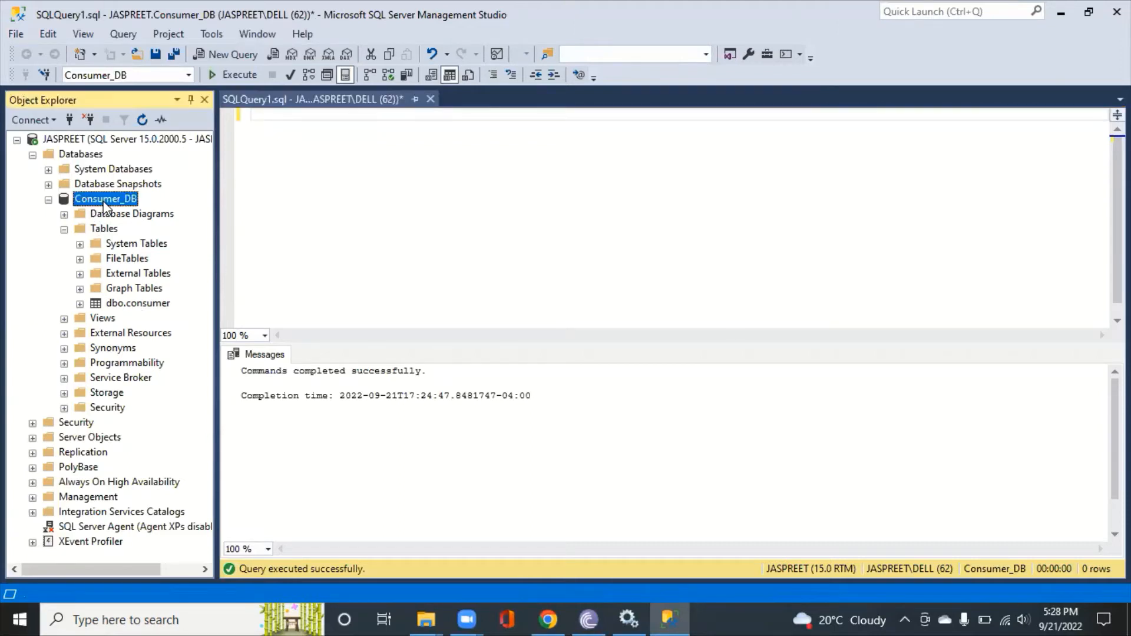
mouse_move(153, 271)
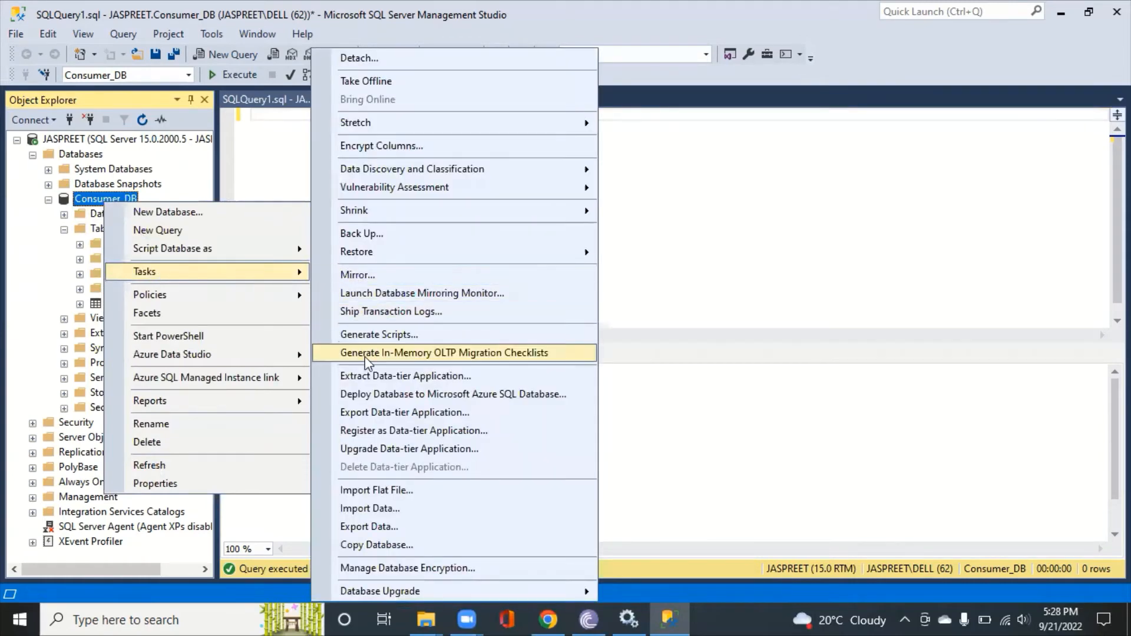
left_click(363, 511)
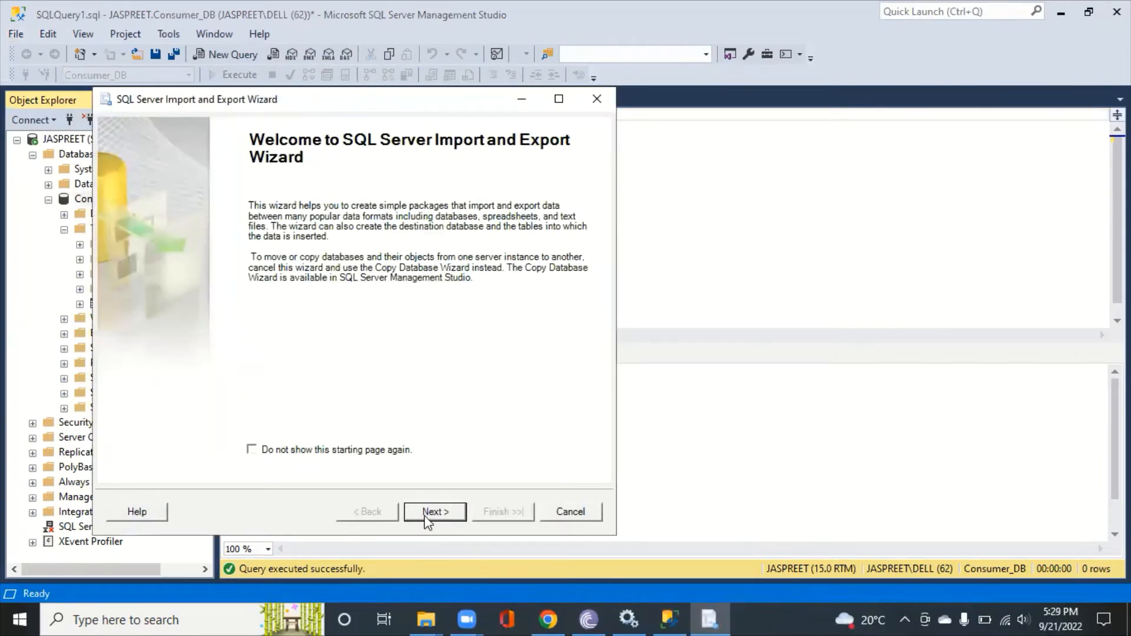
left_click(429, 512)
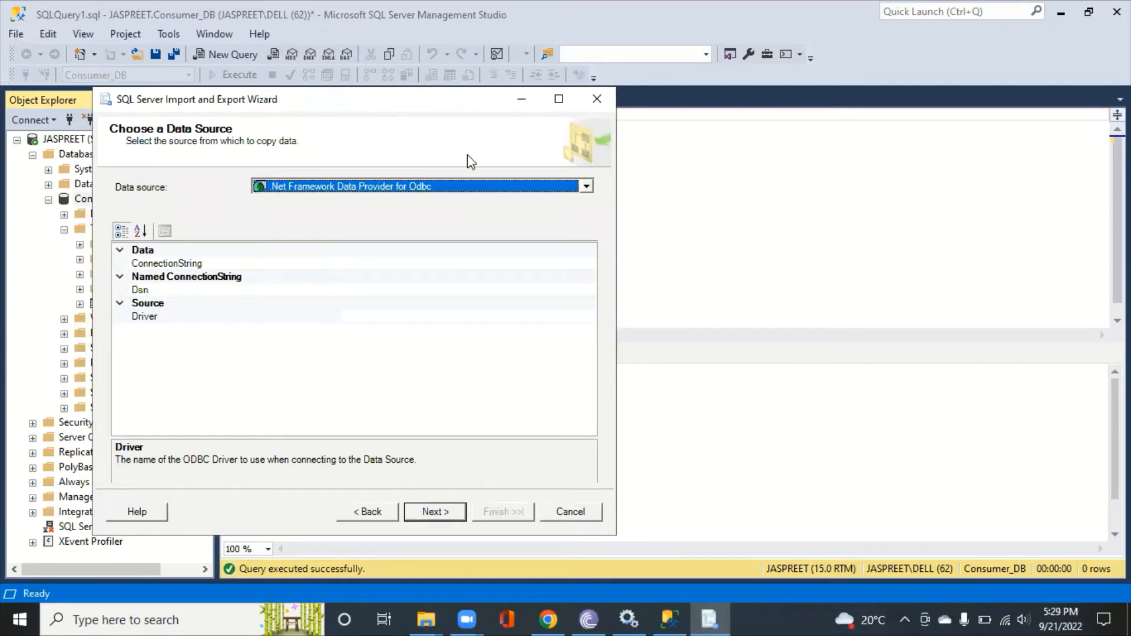
- Choose Microsoft Excel as the data source with the SampleData workbook from SampleData- Project 1, and continue to the destination settings
left_click(586, 187)
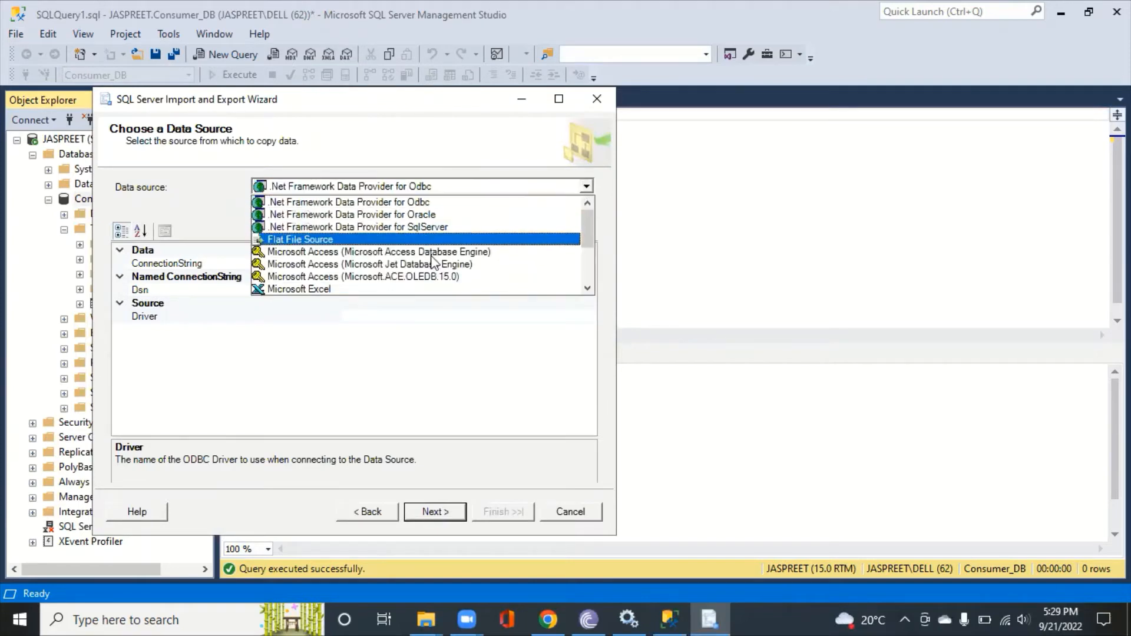
left_click(311, 288)
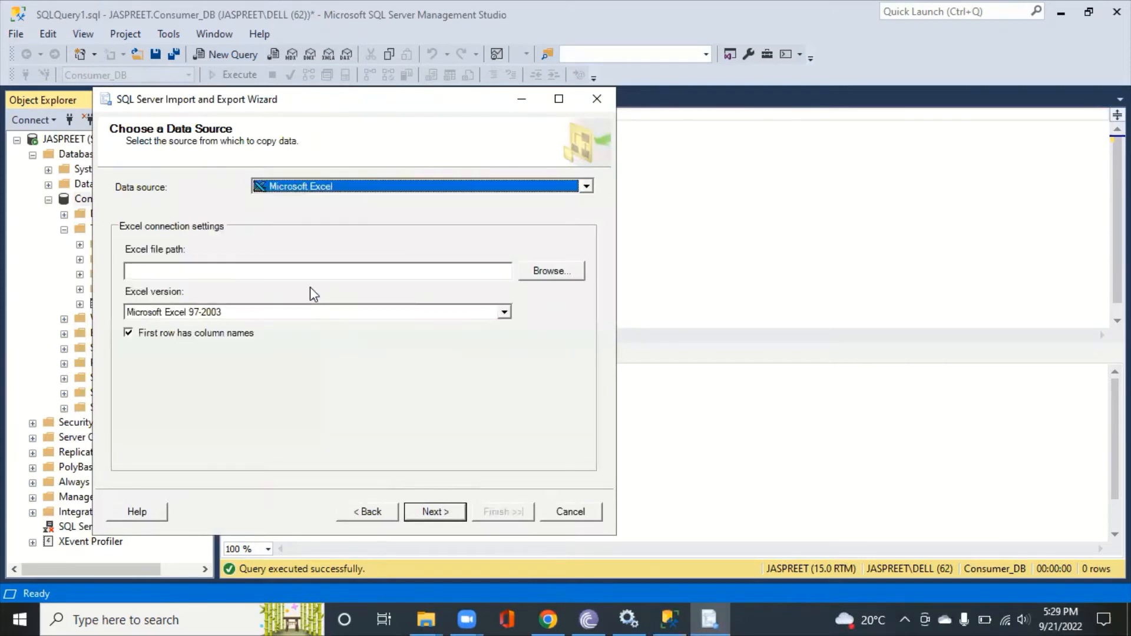
left_click(561, 274)
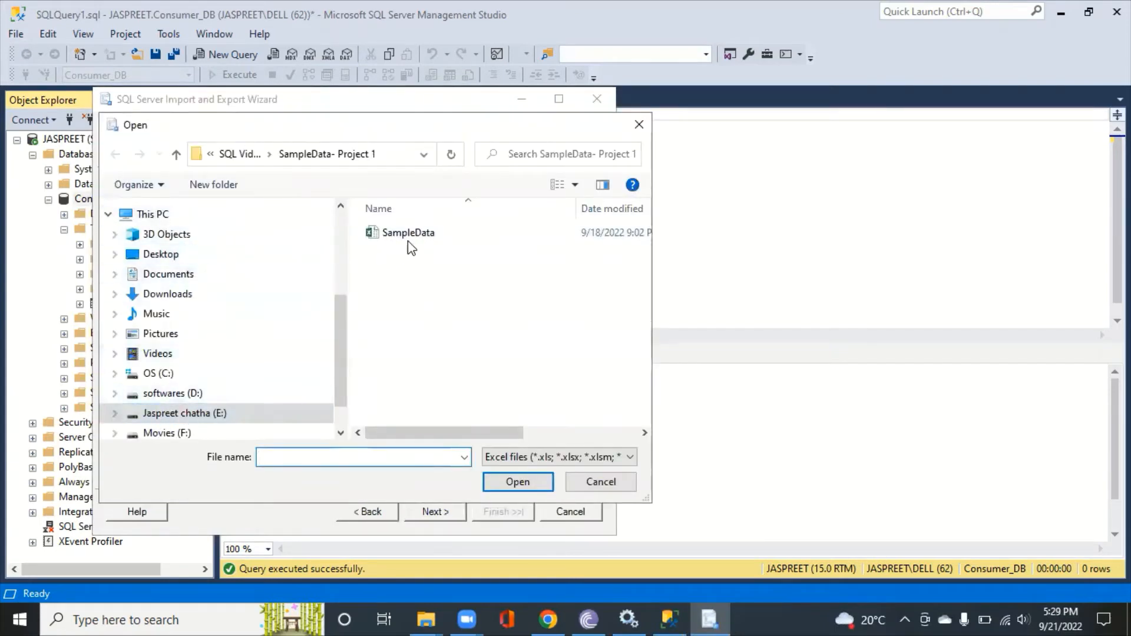
left_click(417, 238)
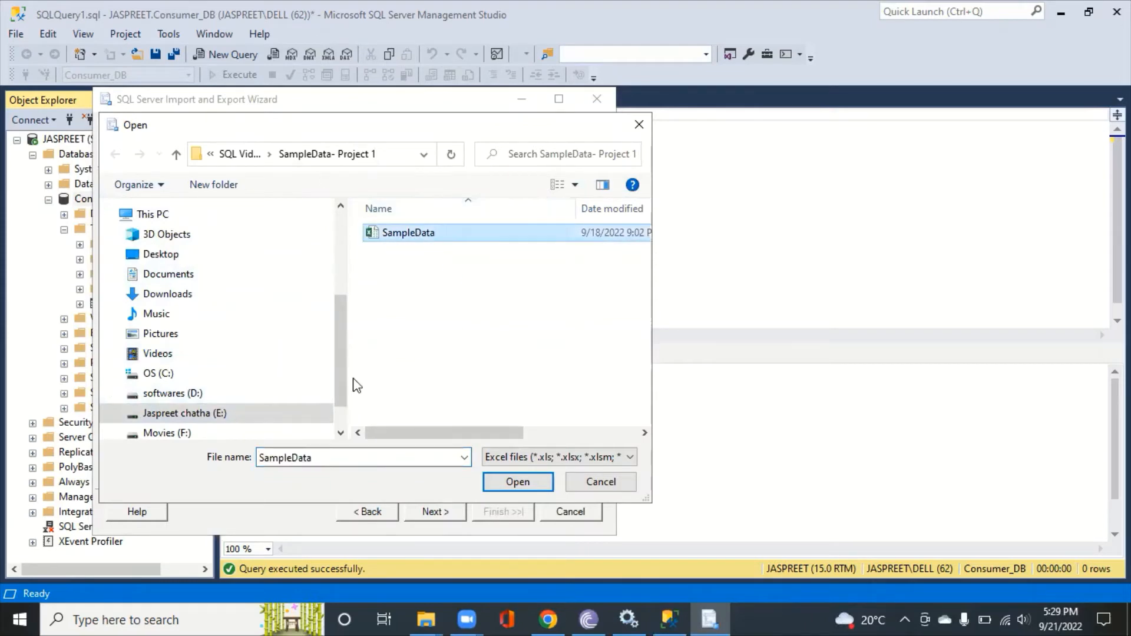
left_click(518, 483)
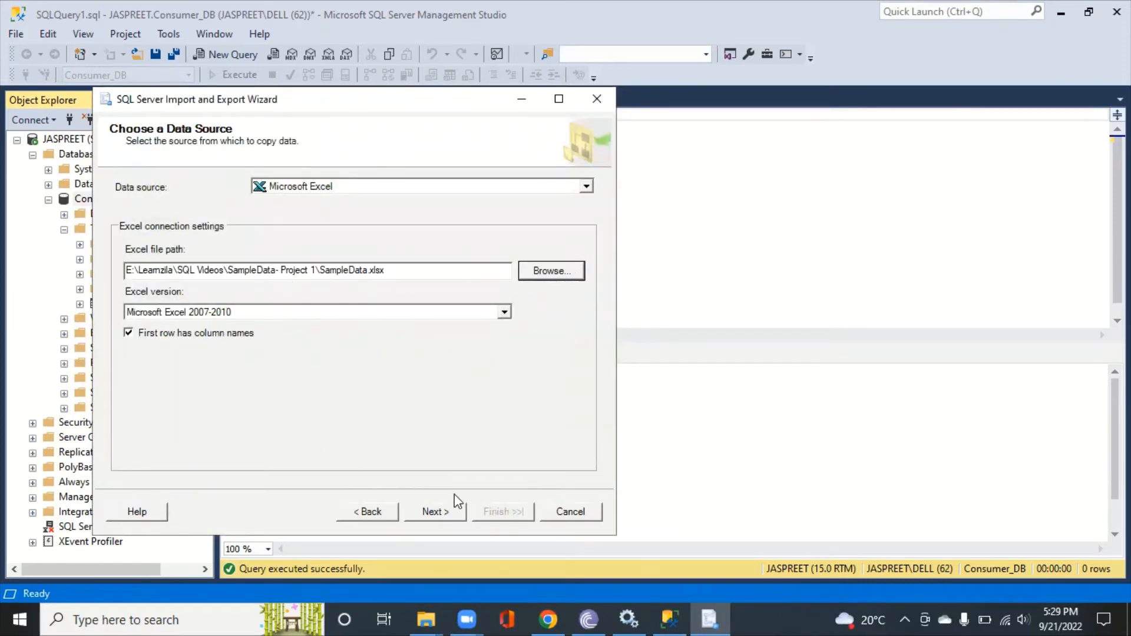
left_click(444, 512)
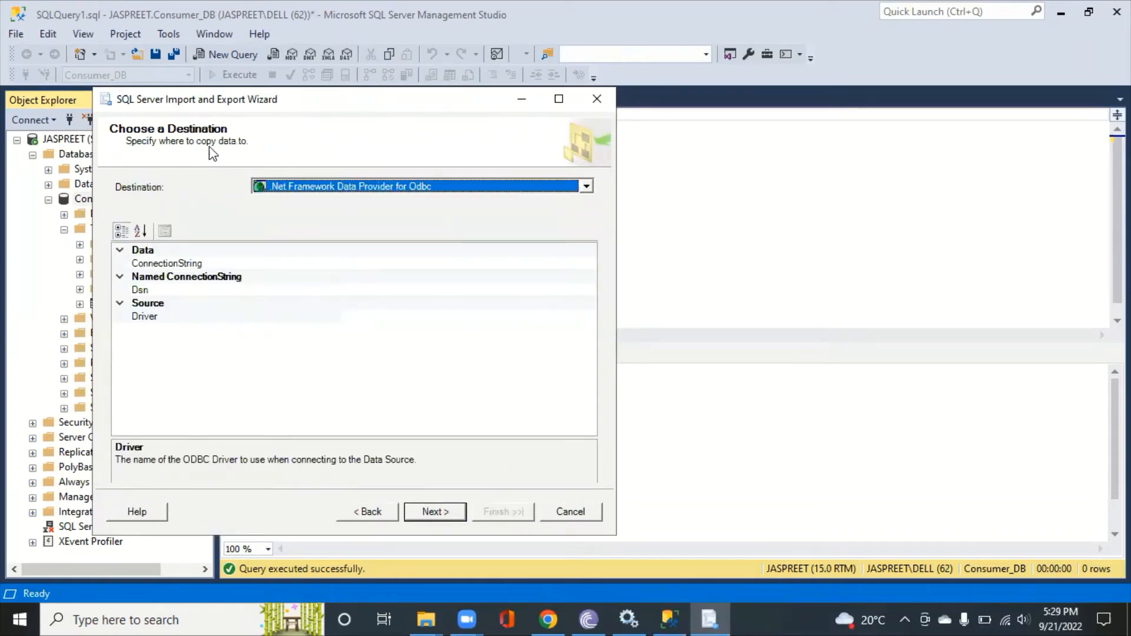
- Set the destination to .Net Framework Data Provider for SqlServer and its Integrated Security to True
left_click(586, 187)
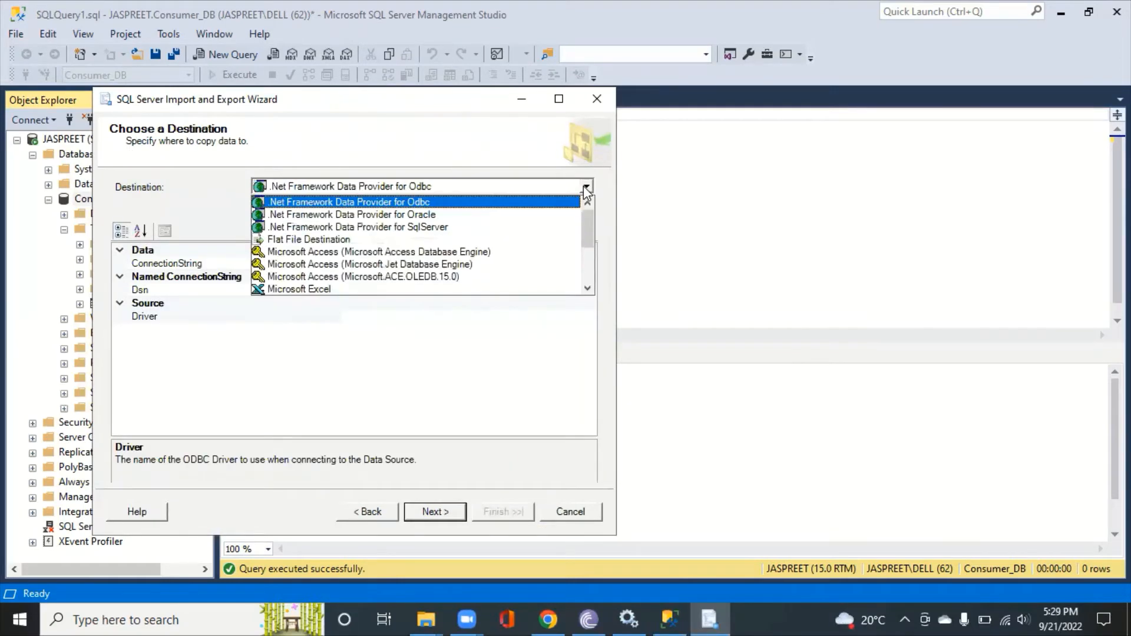
left_click(410, 230)
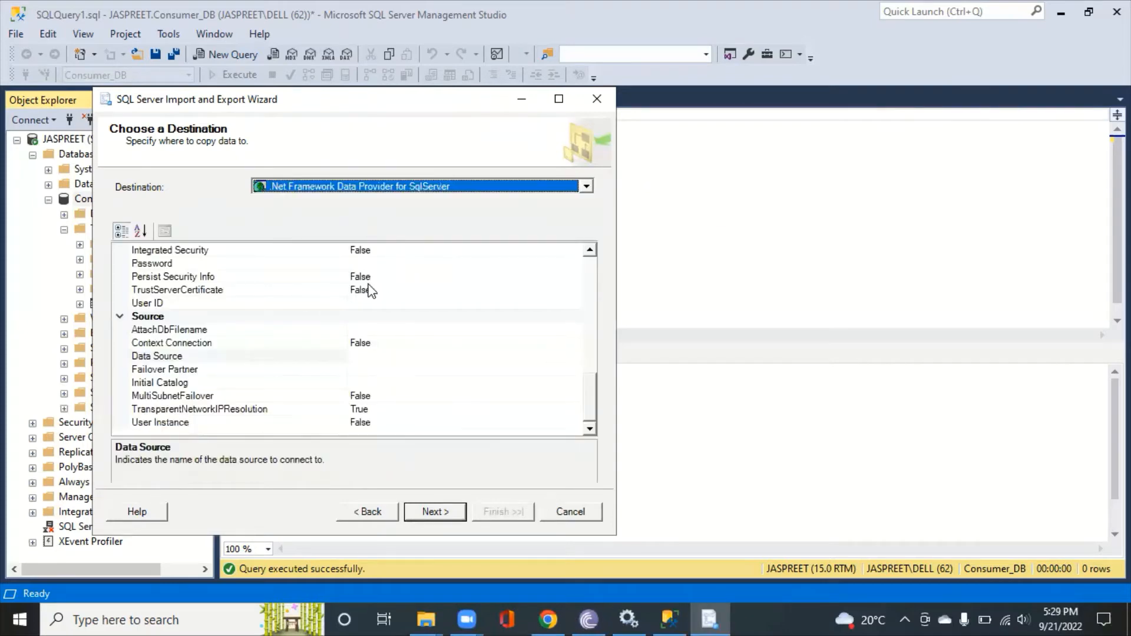
scroll(369, 290, "up", 1)
left_click(364, 263)
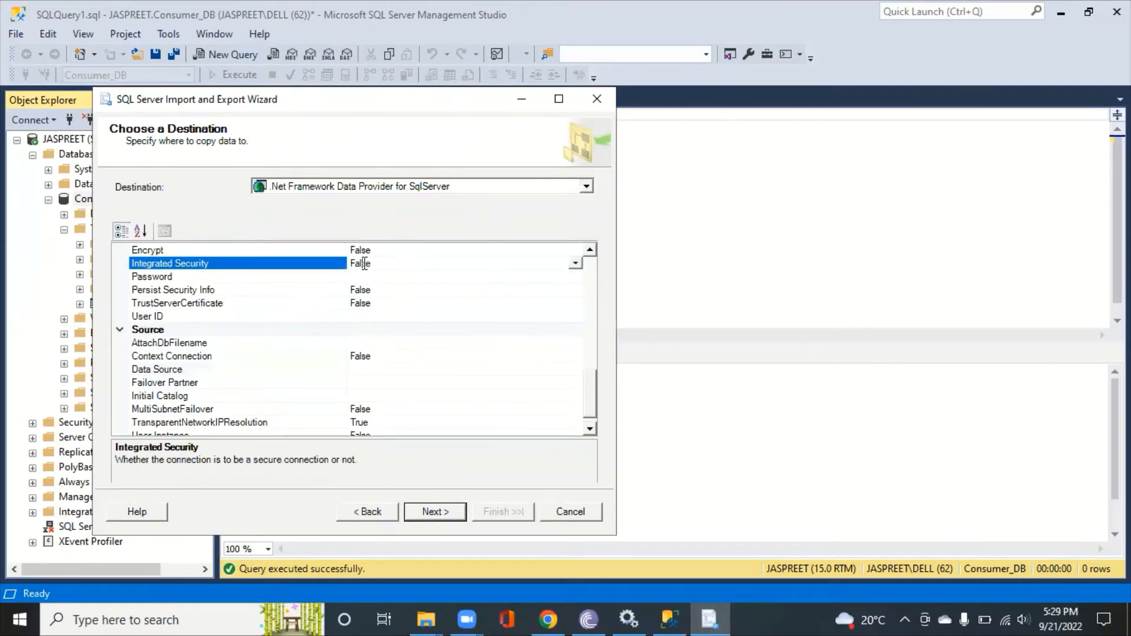
left_click(575, 265)
left_click(356, 277)
- Set the destination's Data Source to localhost and Initial Catalog to Consumer_DB, and continue to the table copy options
left_click(371, 371)
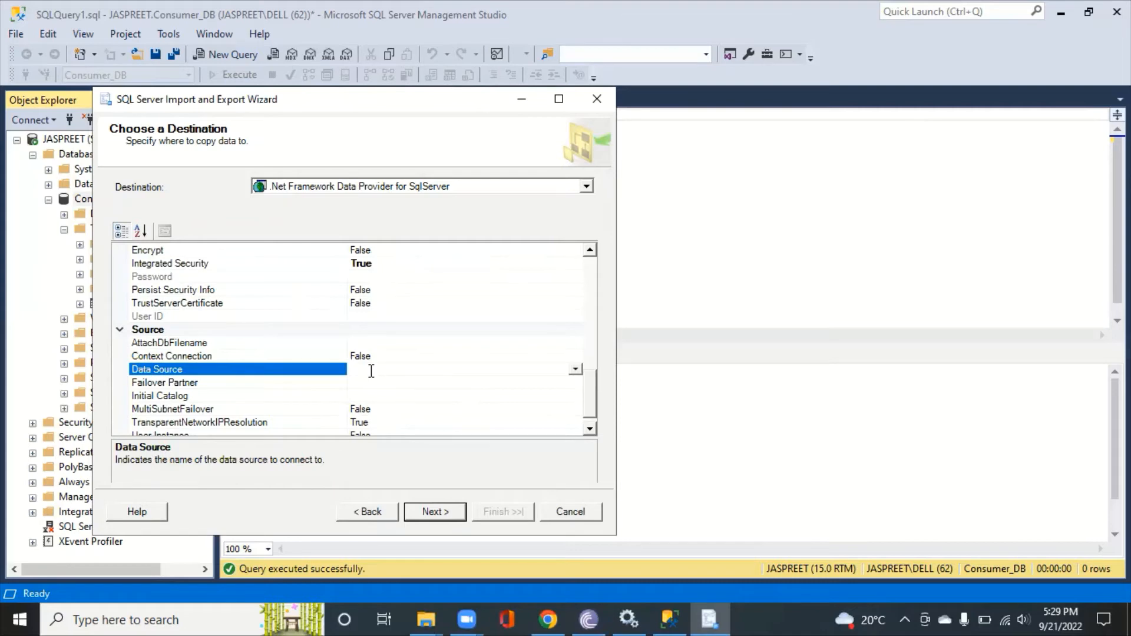
type("localhost")
left_click(363, 391)
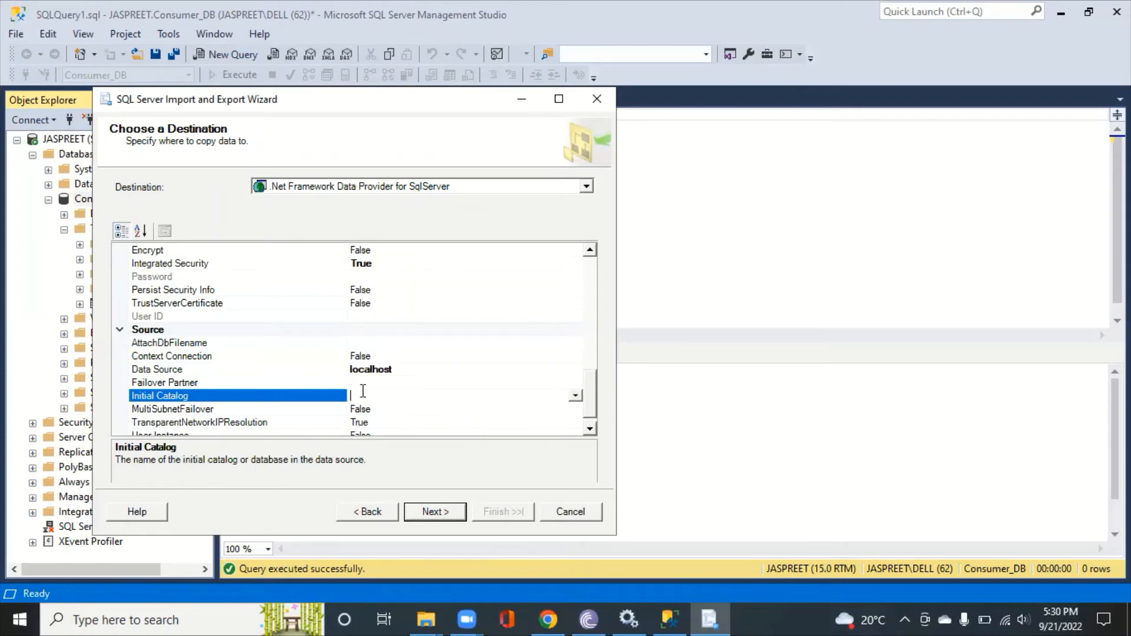
left_click(574, 395)
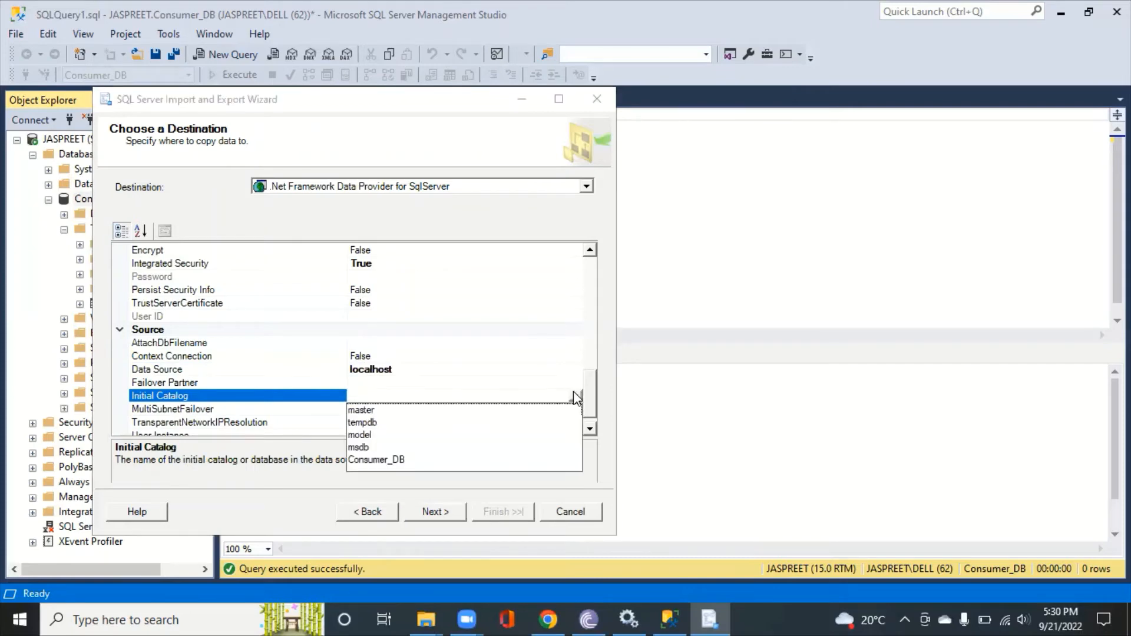
left_click(372, 461)
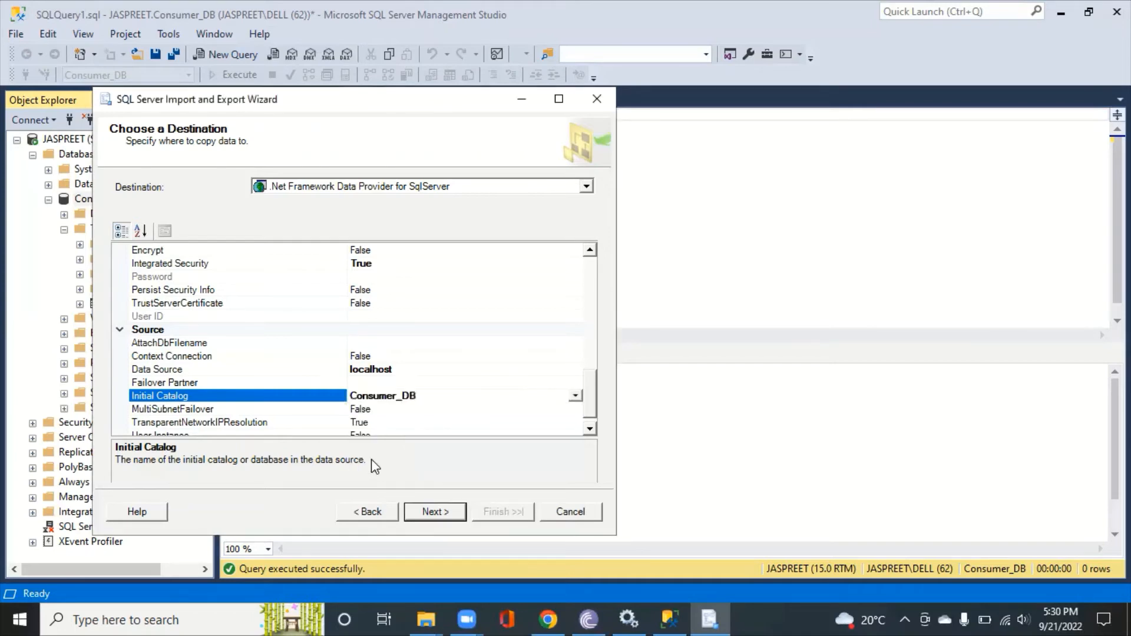
left_click(434, 509)
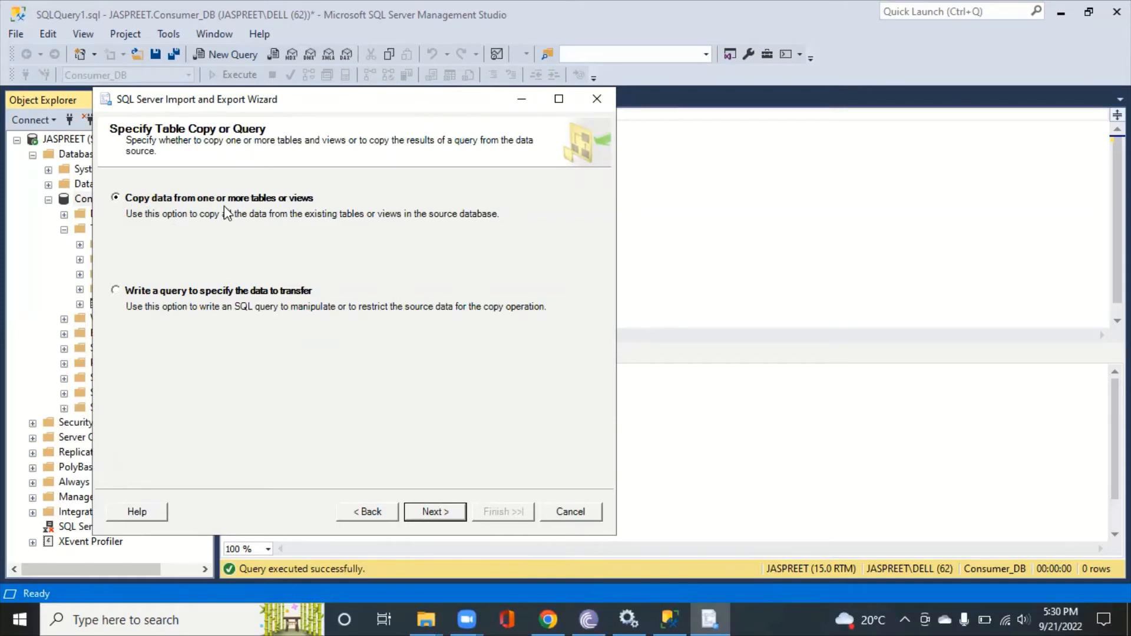
- Copy data from tables with only SalesOrders$ selected as the source, and accept its column mappings and CREATE TABLE statement
left_click(436, 512)
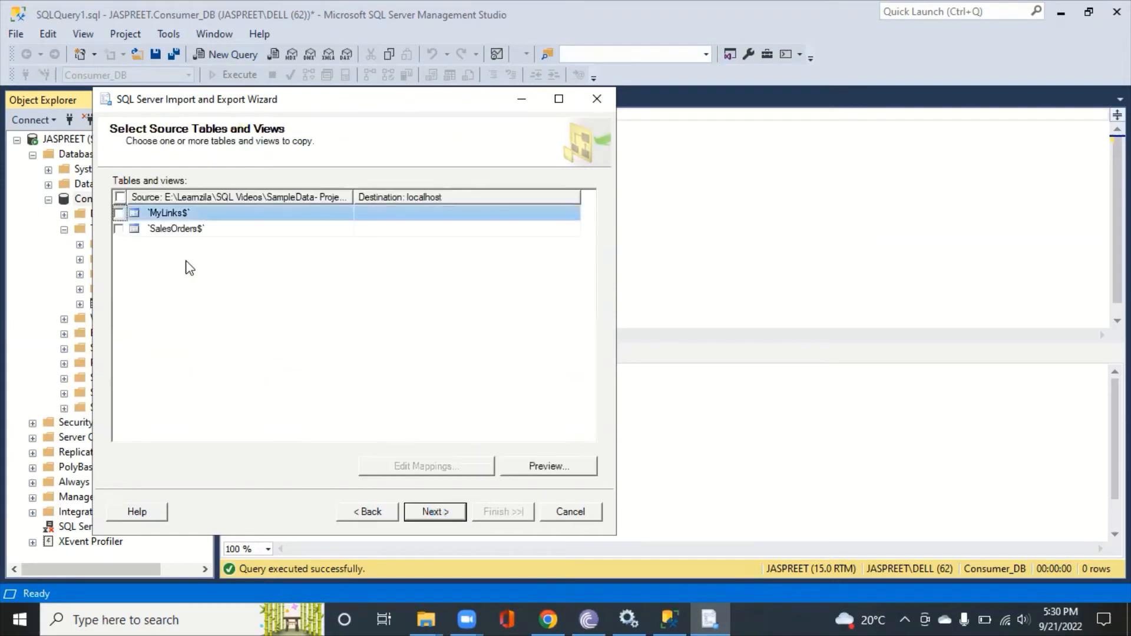
left_click(119, 229)
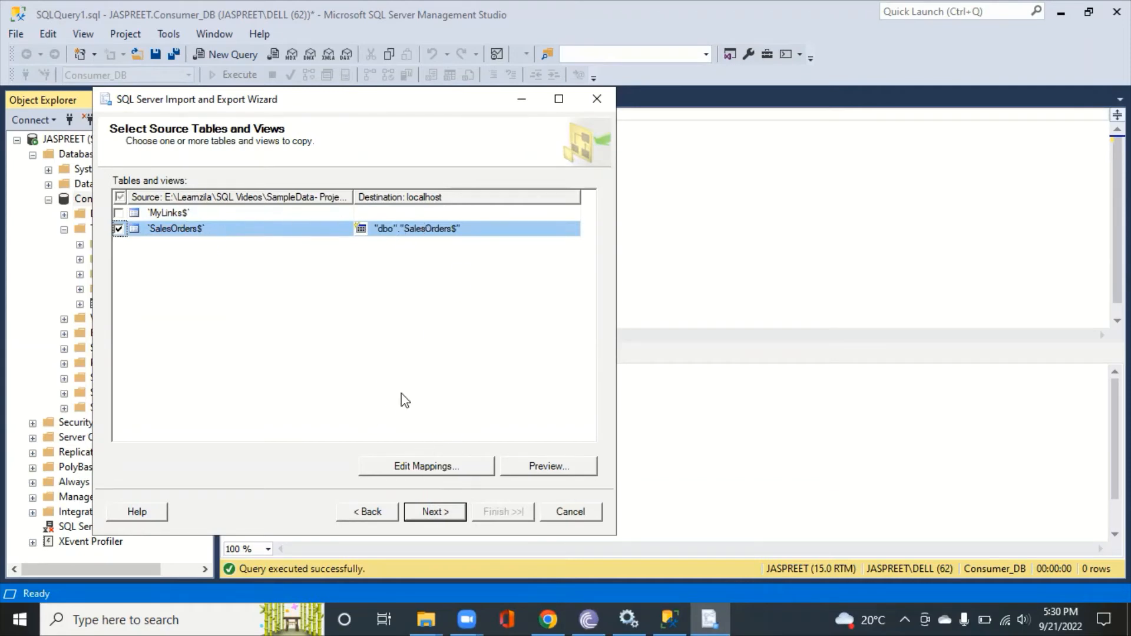
left_click(453, 466)
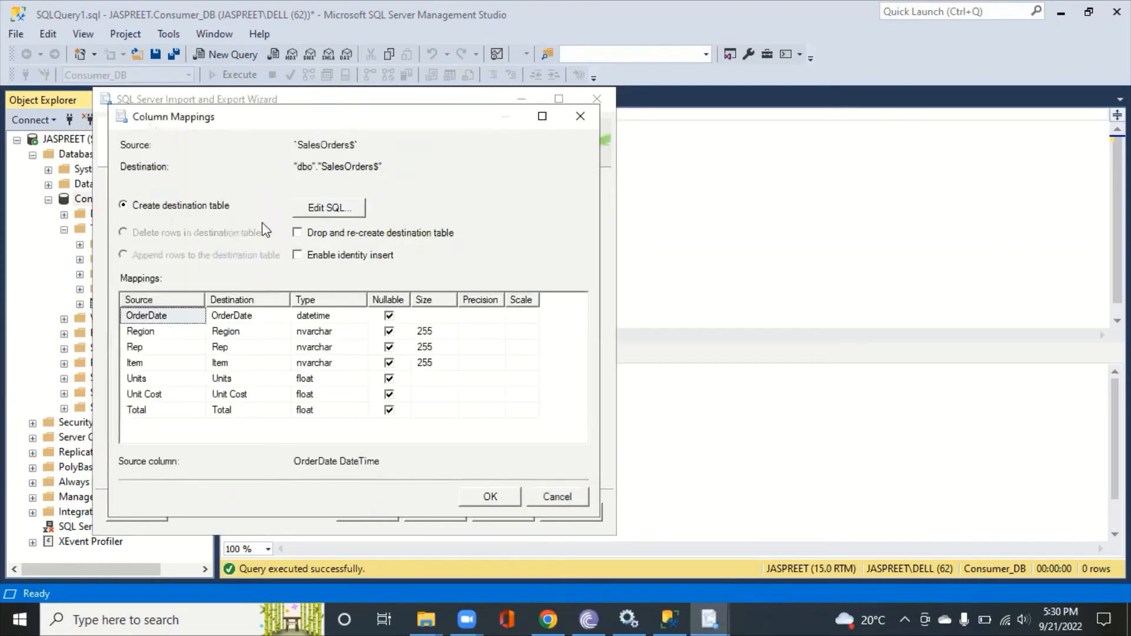
left_click(328, 210)
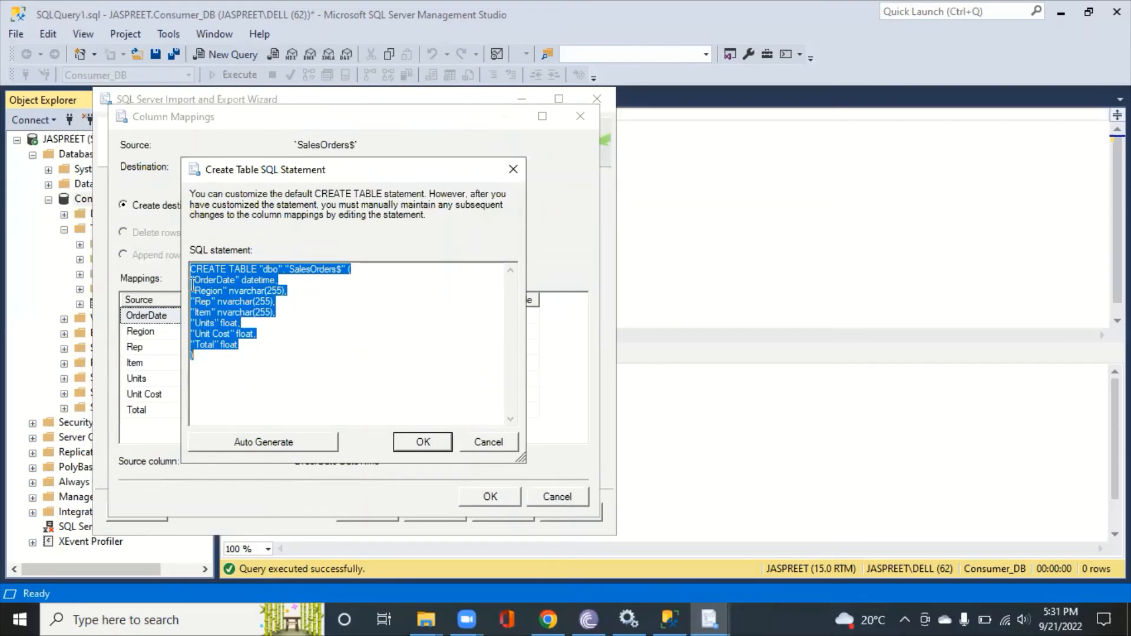
left_click(421, 442)
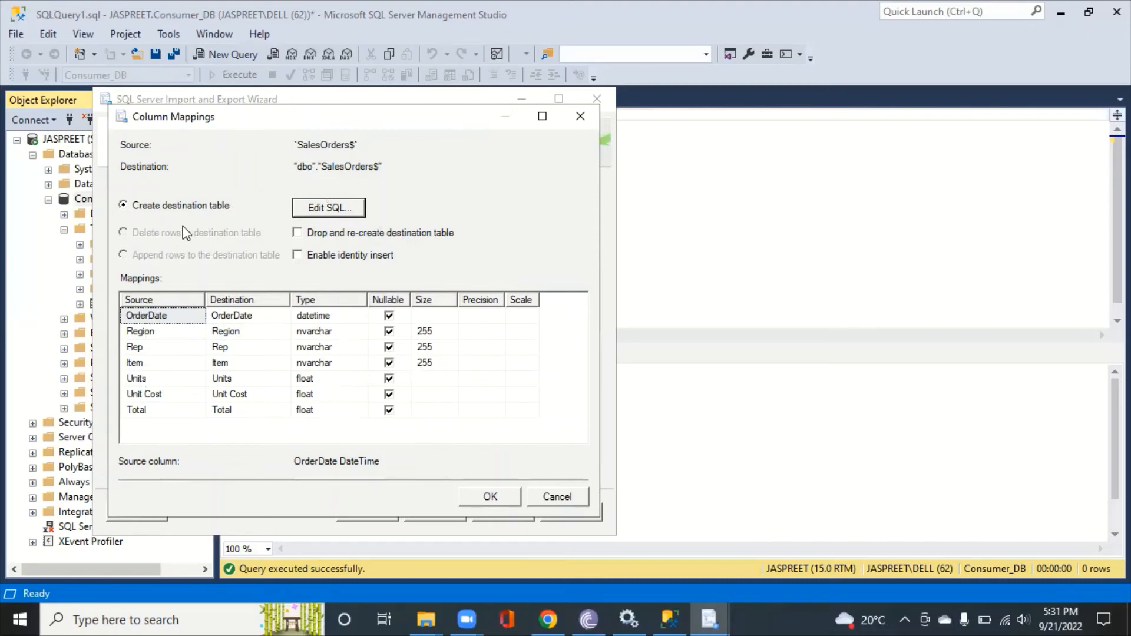
left_click(490, 498)
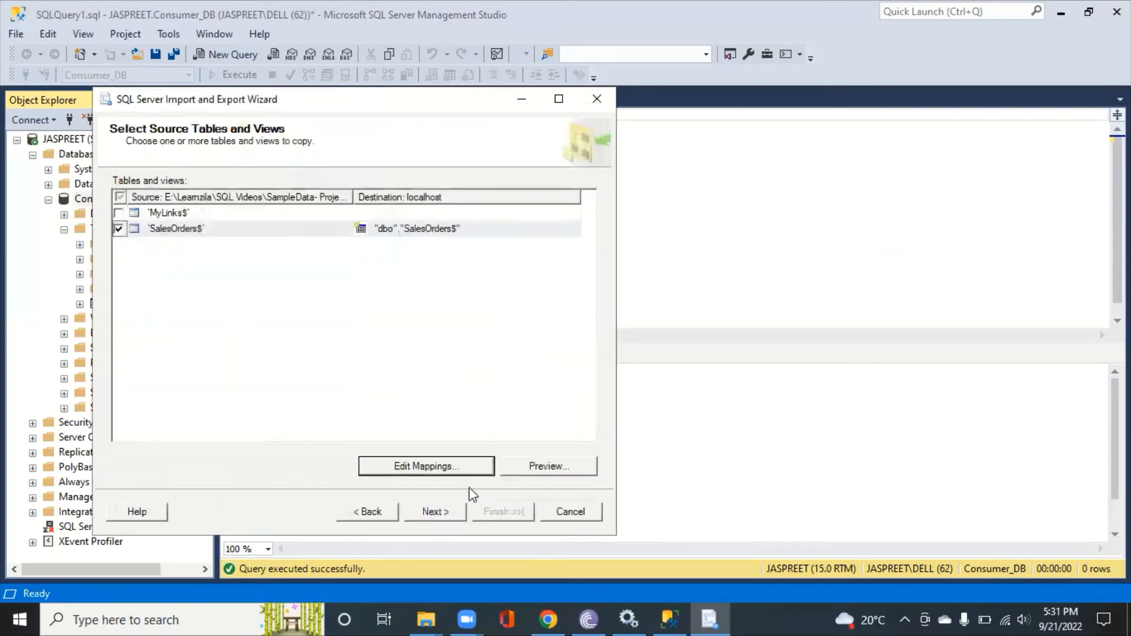
- Preview the SalesOrders$ source data and continue to the package save and run options
left_click(542, 472)
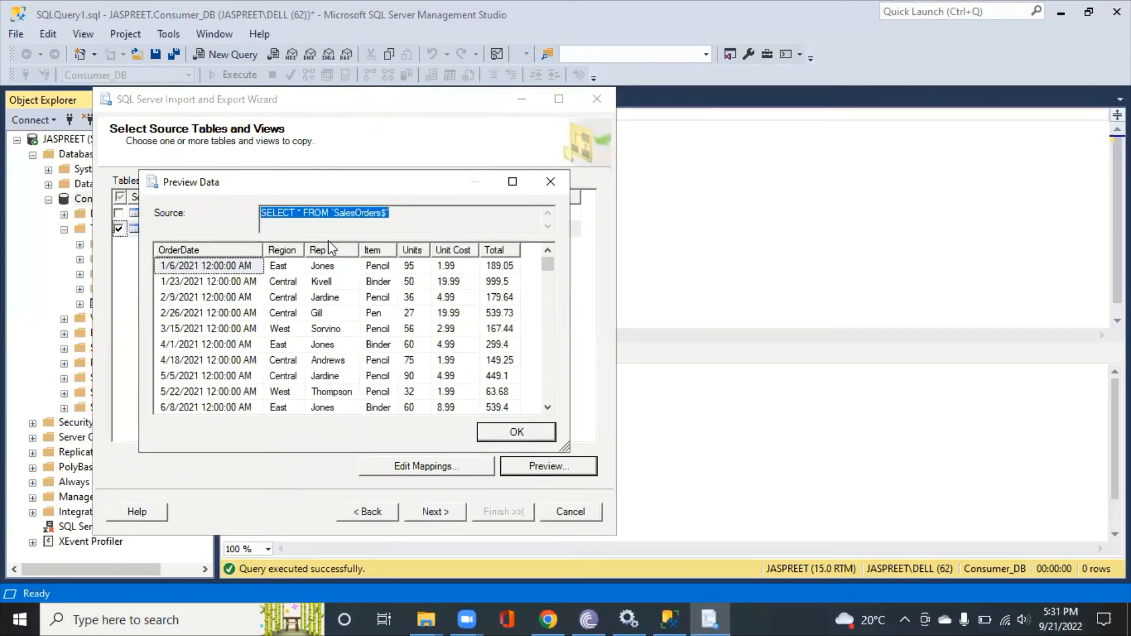
left_click(516, 434)
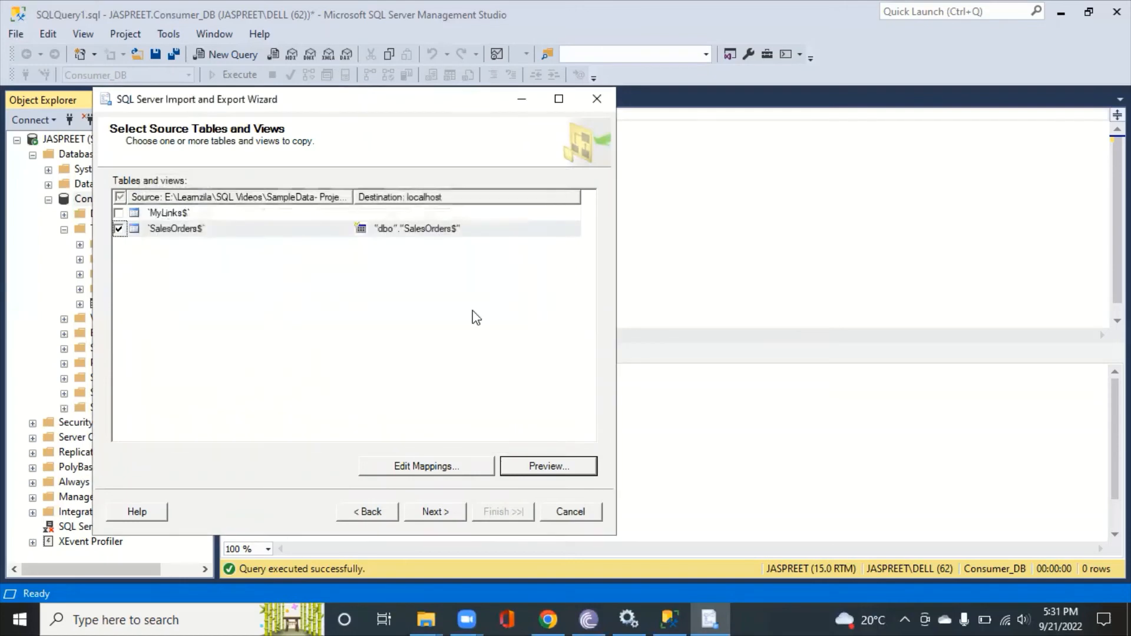
left_click(436, 512)
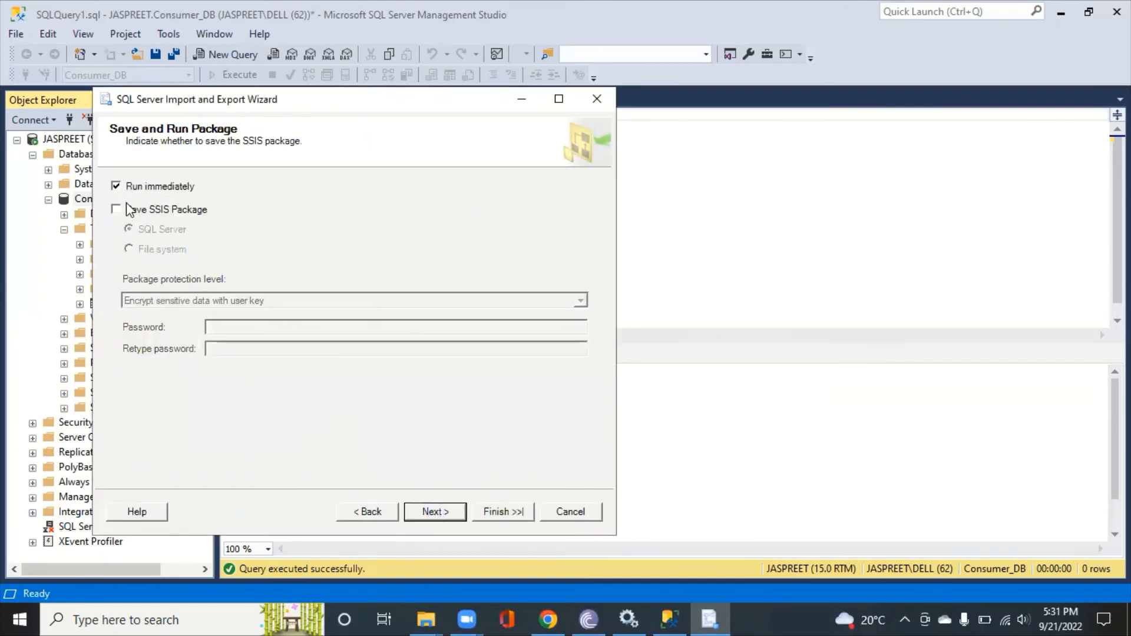
- Run the import package immediately without saving it as an SSIS package, and close the wizard once execution is finished
left_click(442, 512)
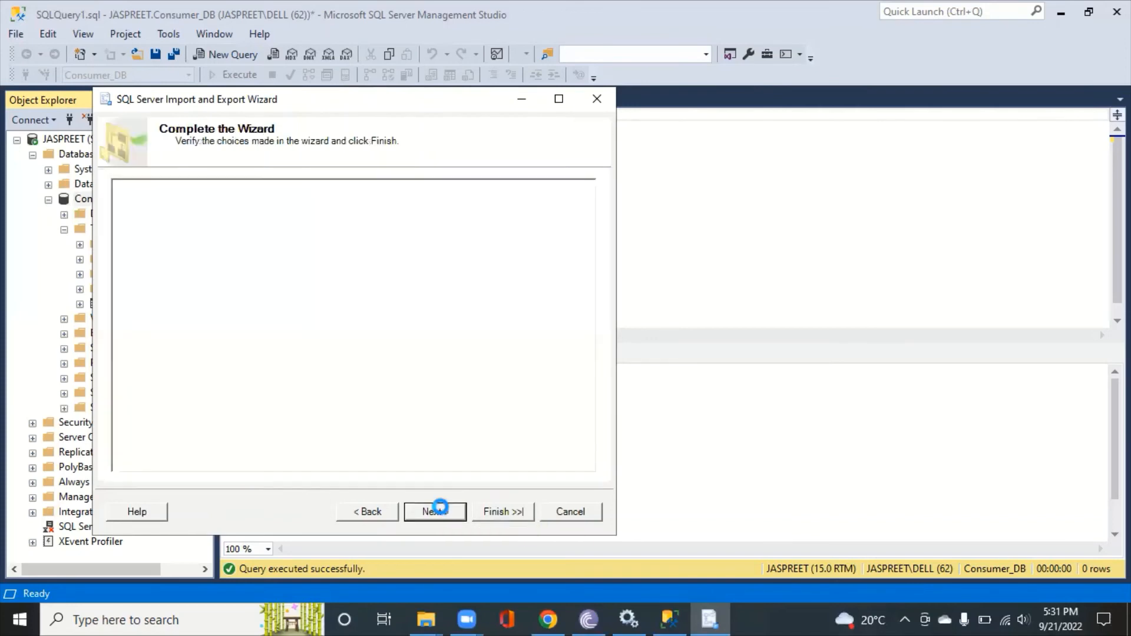
left_click(504, 512)
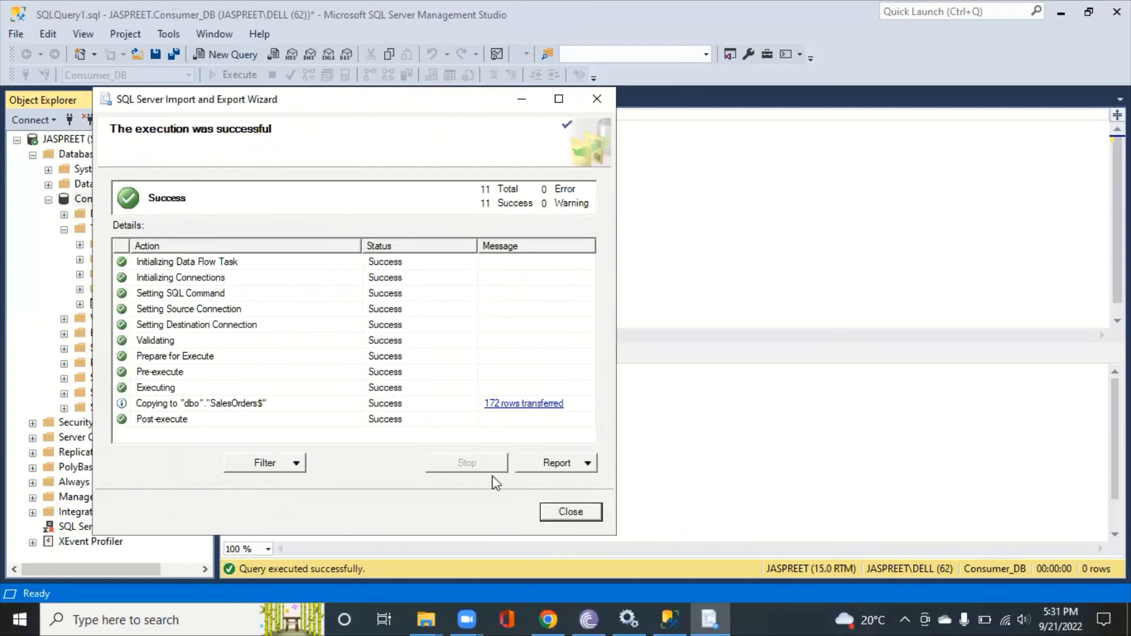
left_click(576, 514)
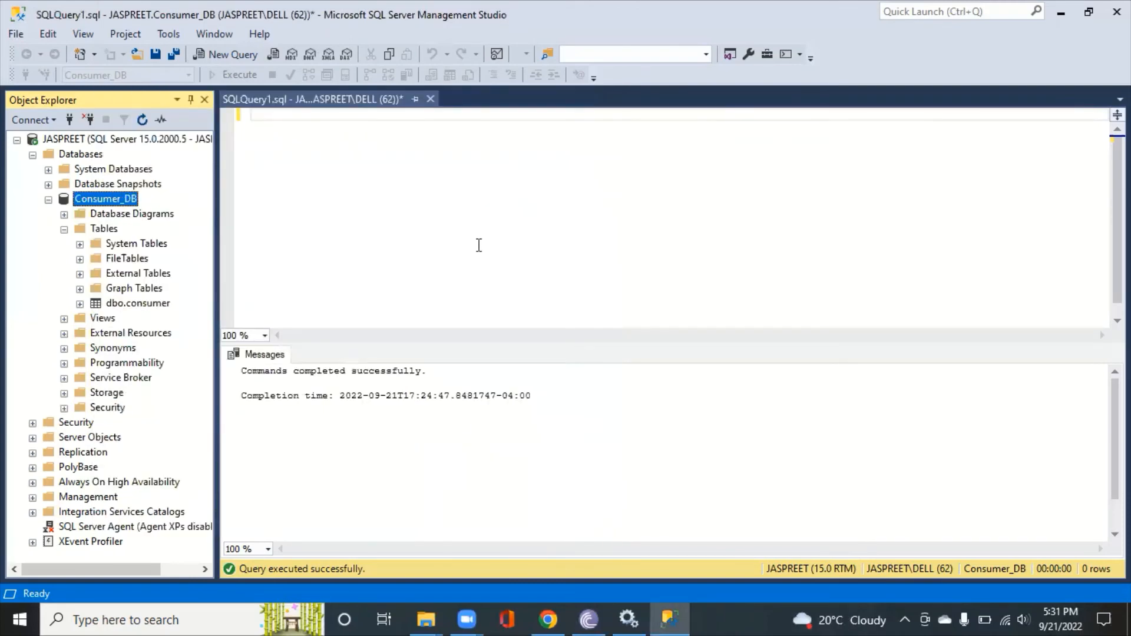
- Refresh the Consumer_DB database and expand its Tables folder to list the imported table
right_click(110, 196)
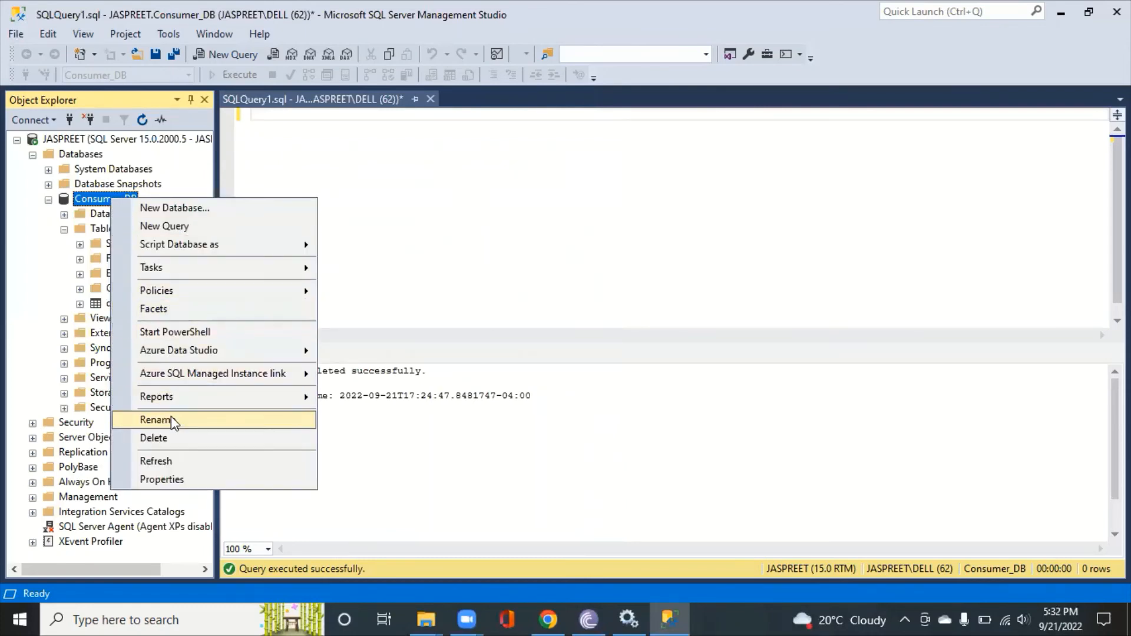
left_click(161, 460)
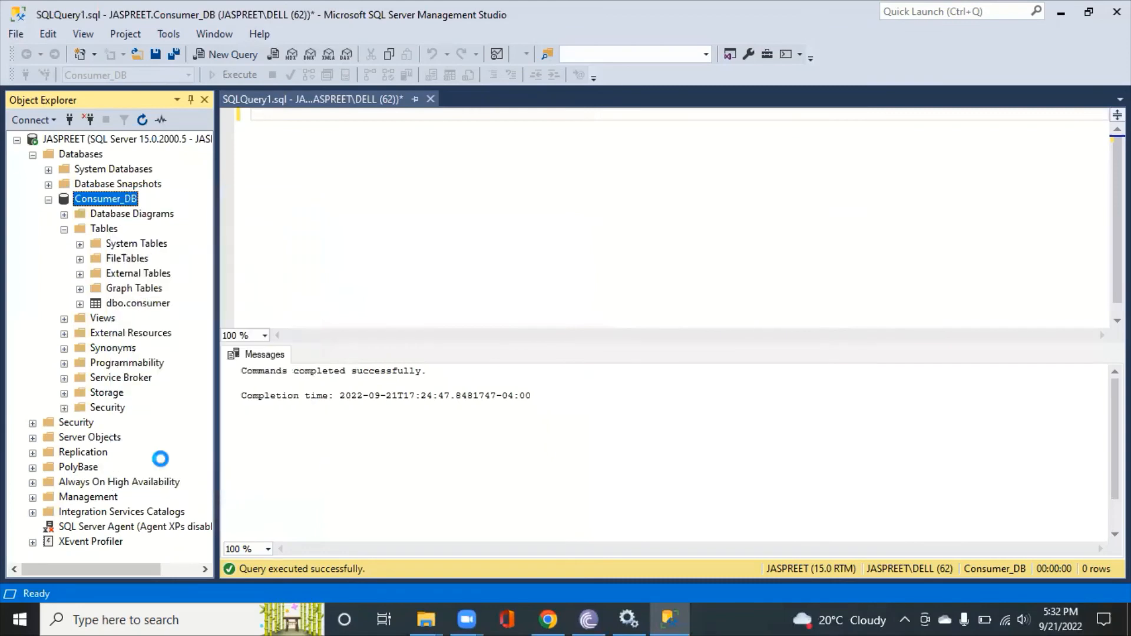
left_click(64, 229)
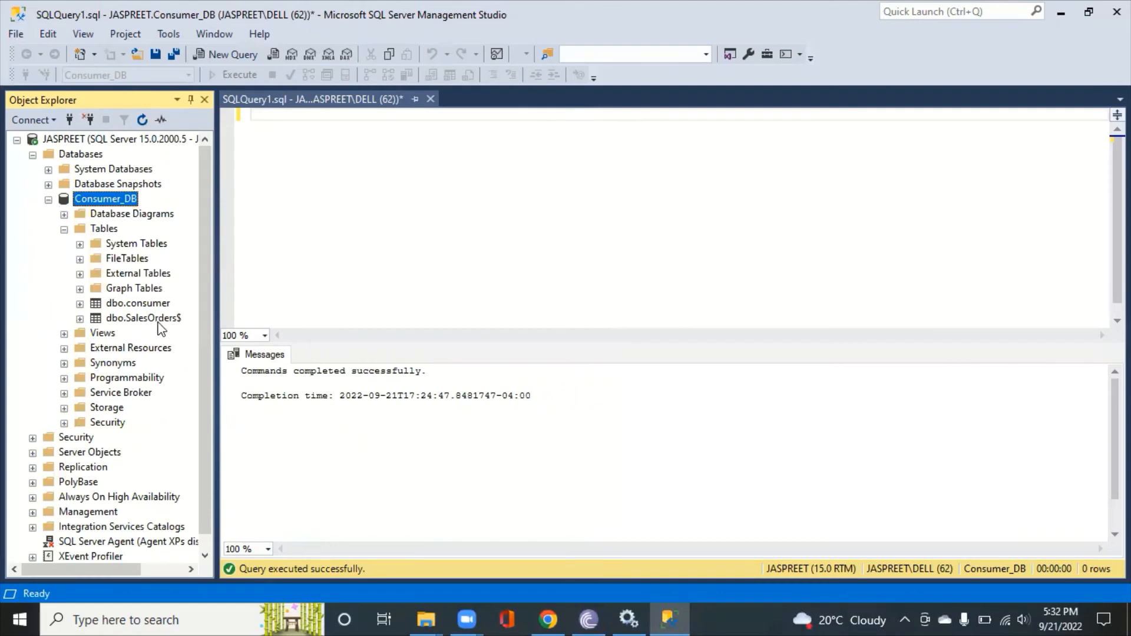
- Write the query "select * from salesOrder$;" in the SQLQuery1.sql editor and execute it against Consumer_DB
left_click(294, 128)
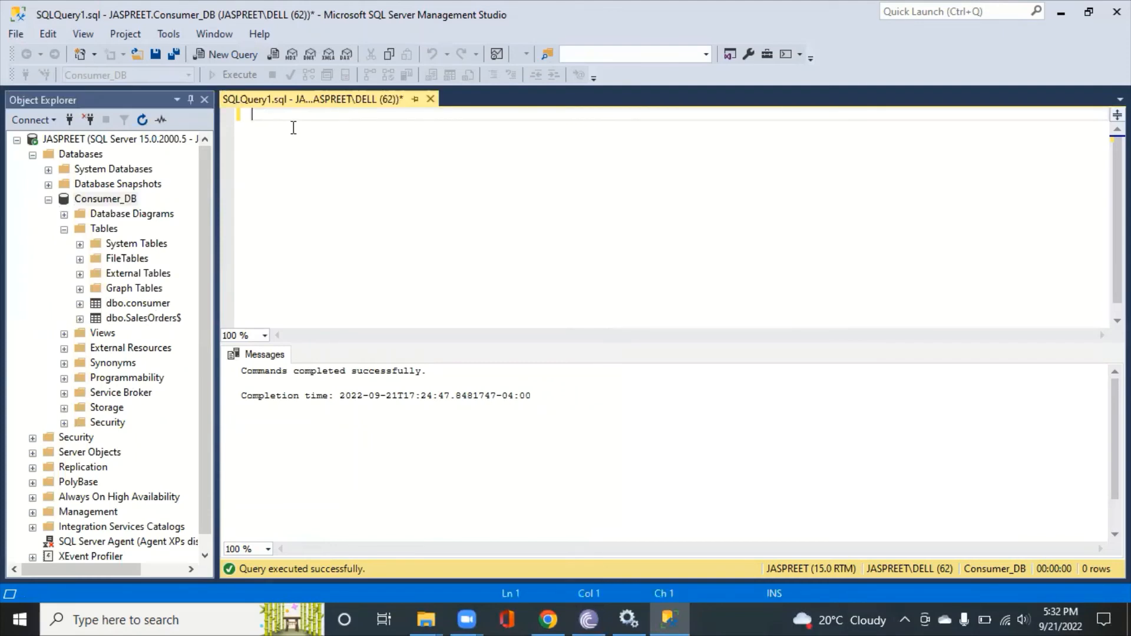
type("select")
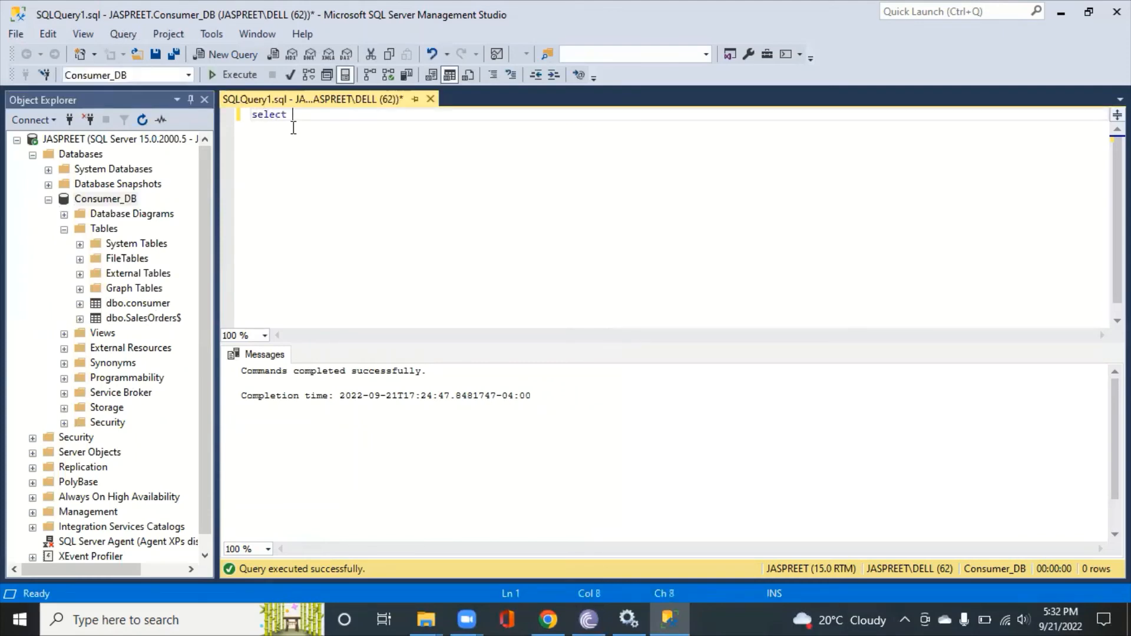
type(" * from salues")
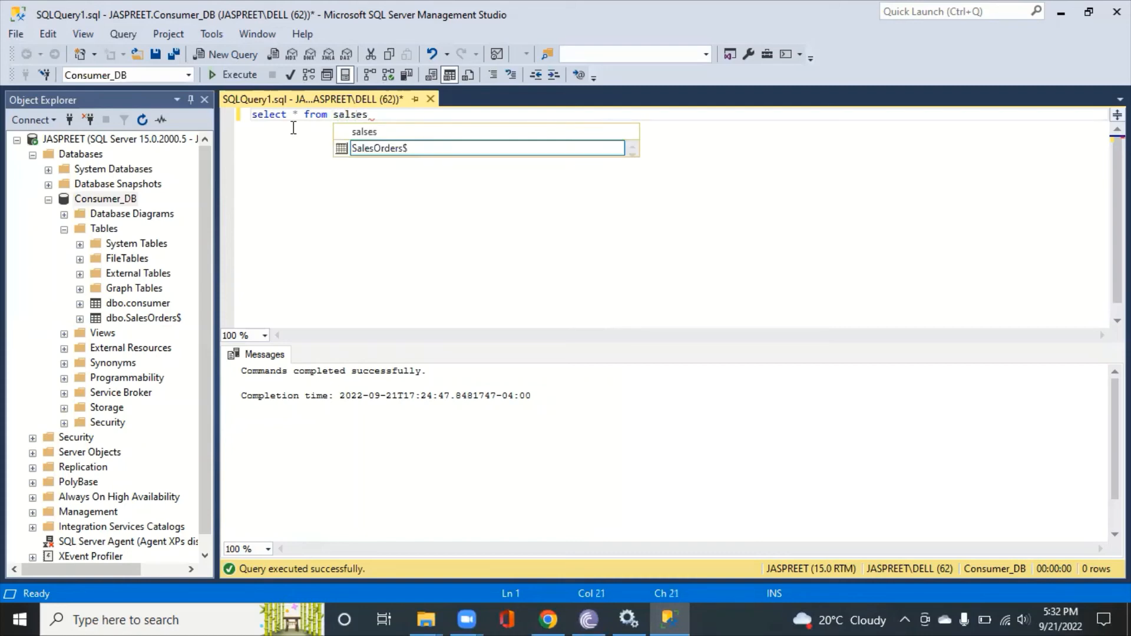
key("BackSpace")
key("BackSpace")
key("BackSpace")
type("esOrde")
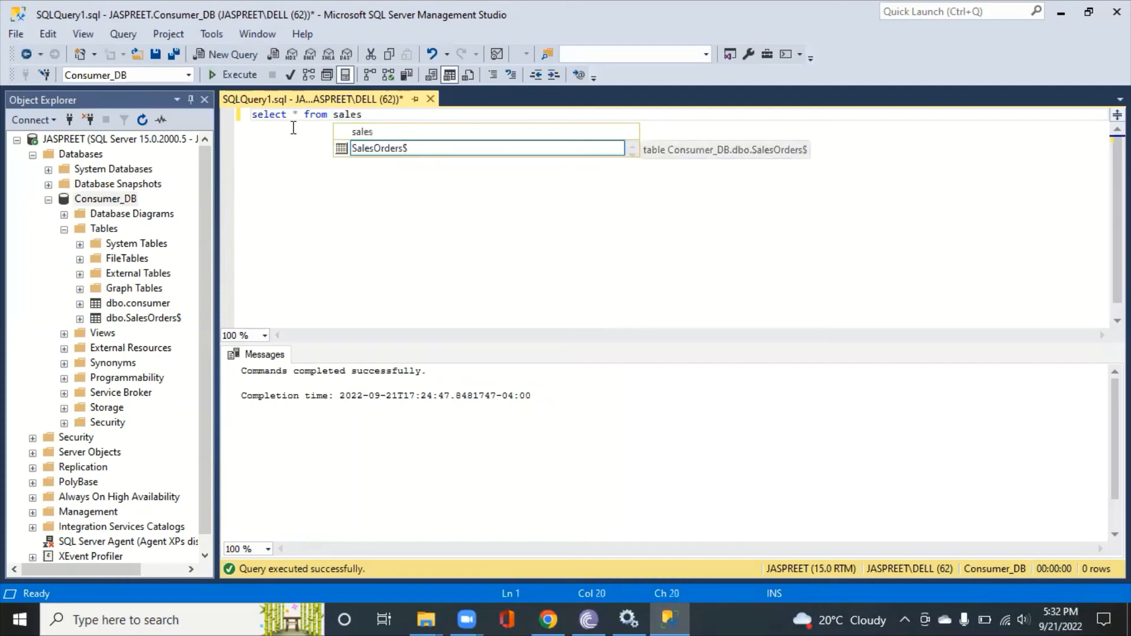
type("r")
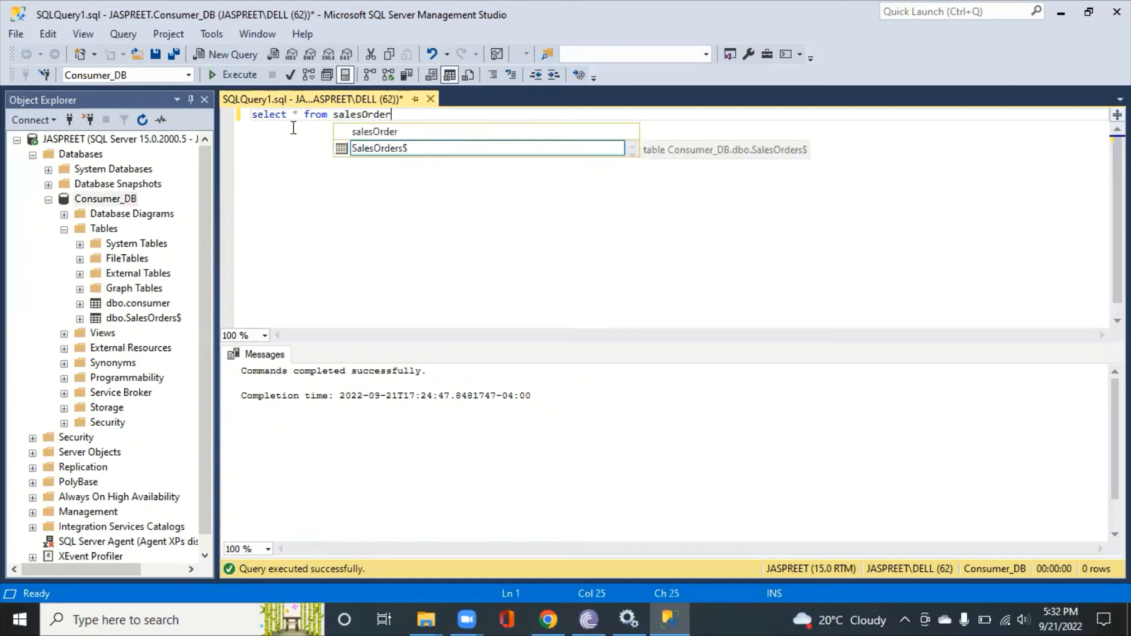
type("$")
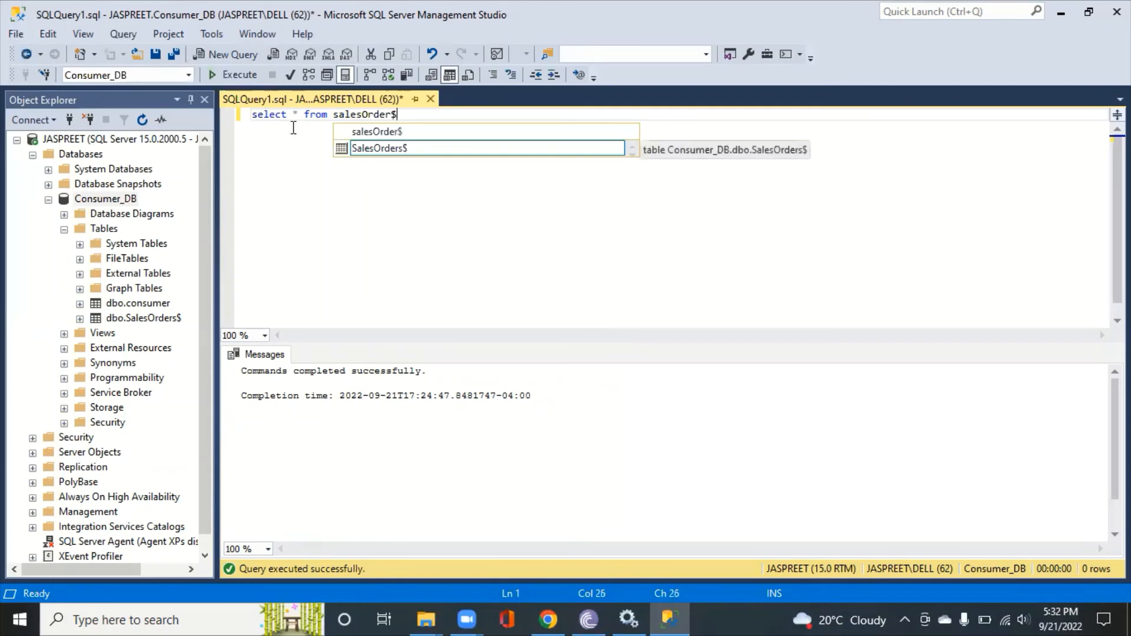
type(";")
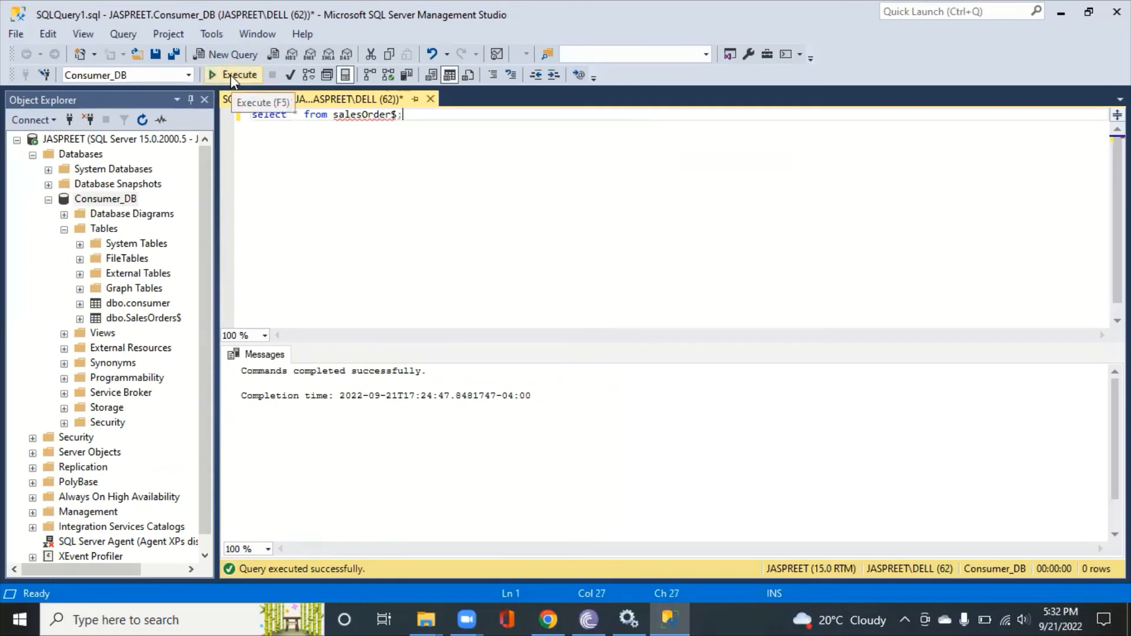
left_click(231, 76)
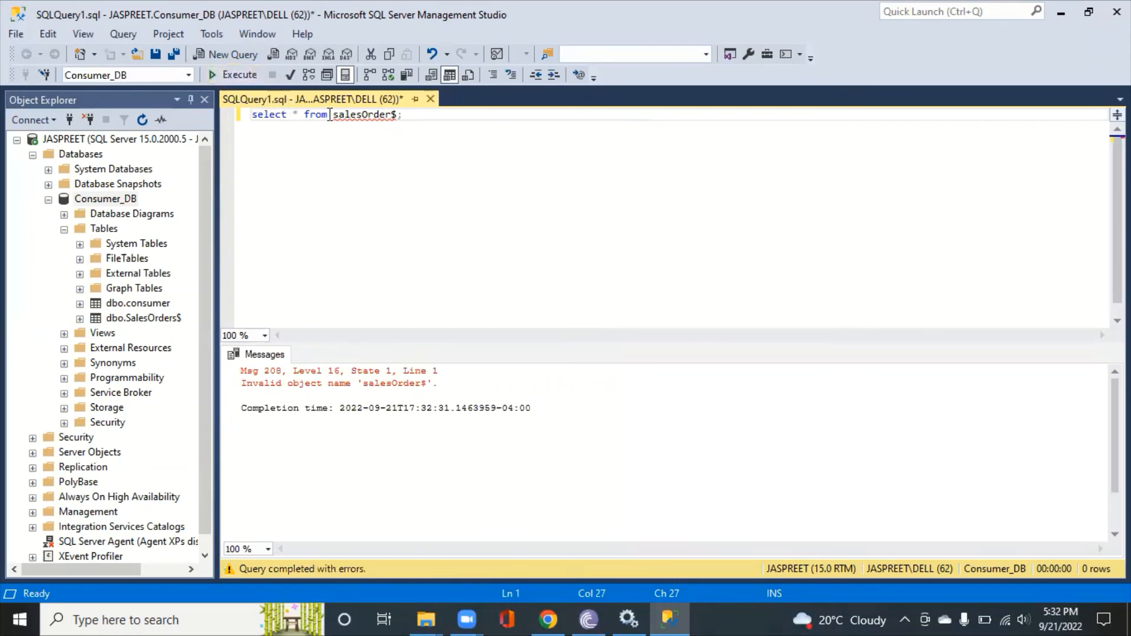
- Correct the table name in the query to salesOrders$ and execute it again
left_click(329, 114)
key("Right")
key("Right")
key("Right")
key("Right")
key("Right")
key("Right")
type("s")
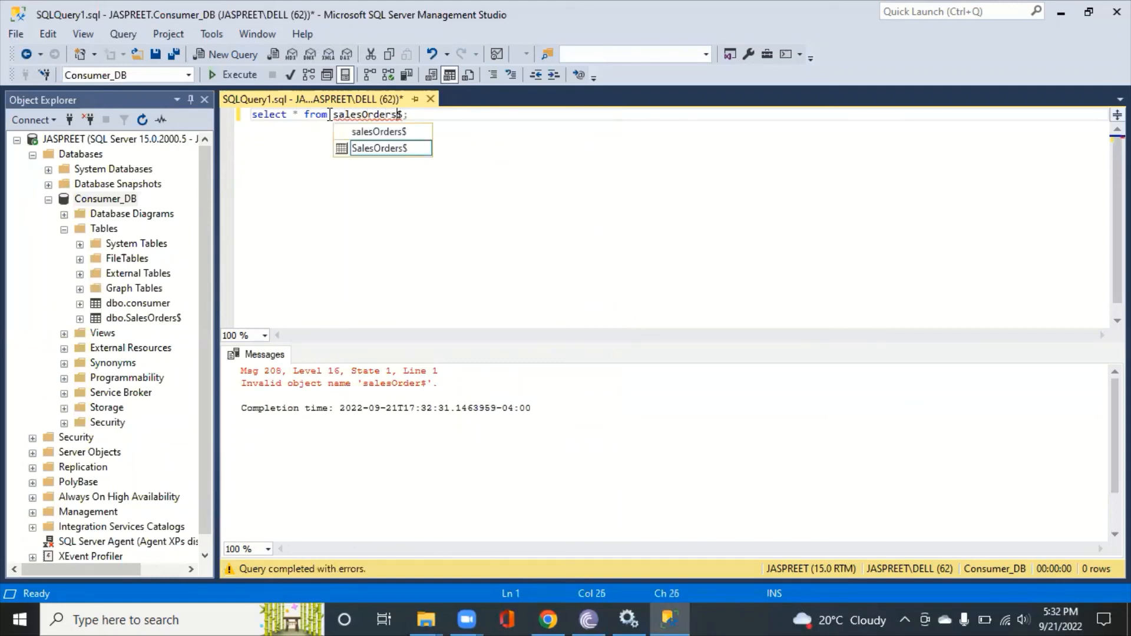
left_click(232, 75)
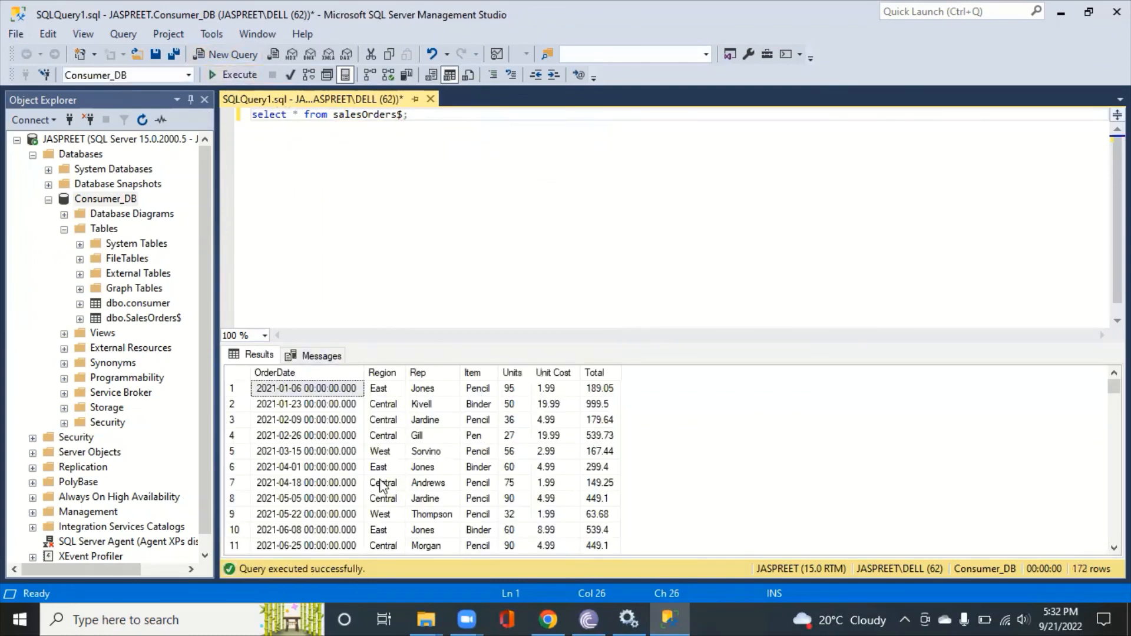
- Enlarge the results area and look through the returned sales order rows down to the last one and back up
left_click_drag(396, 342, 408, 215)
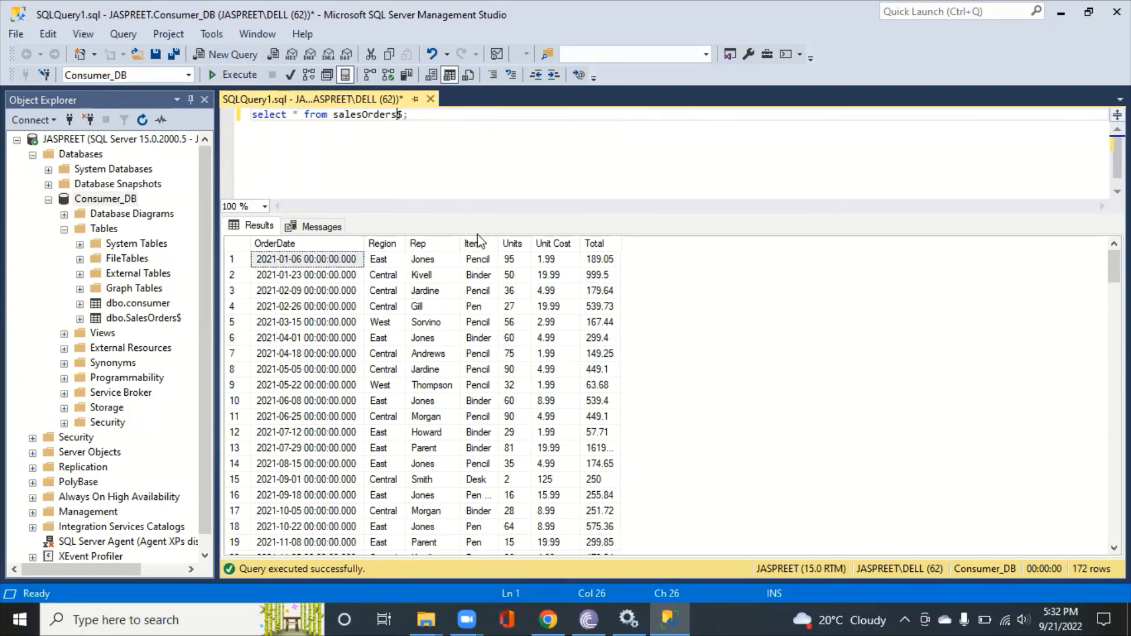
scroll(424, 404, "down", 20)
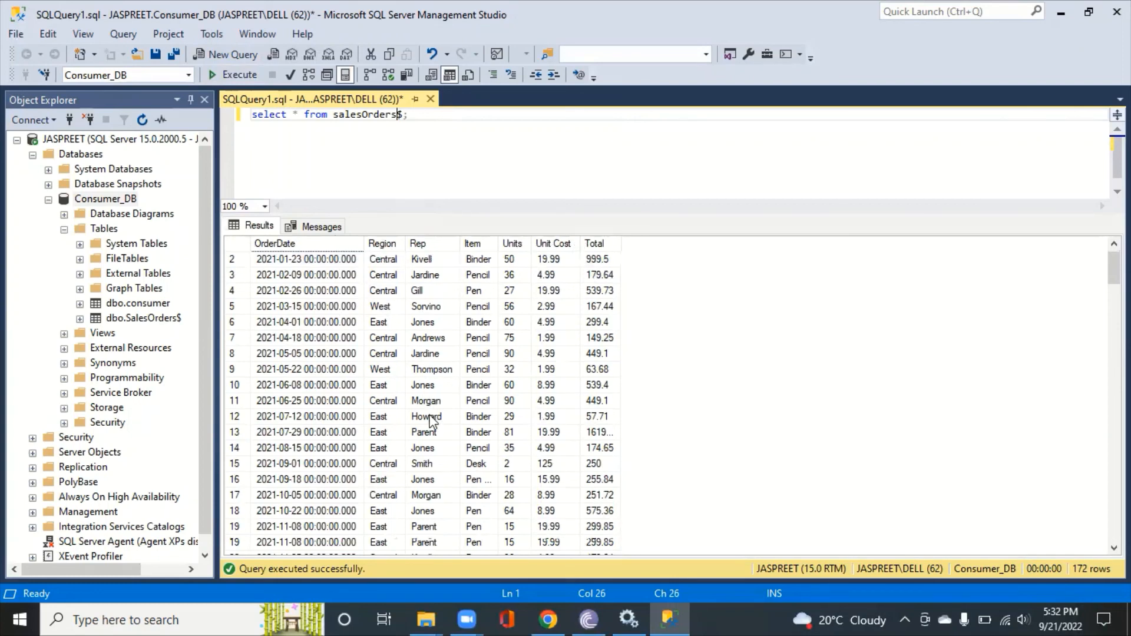
scroll(433, 420, "down", 16)
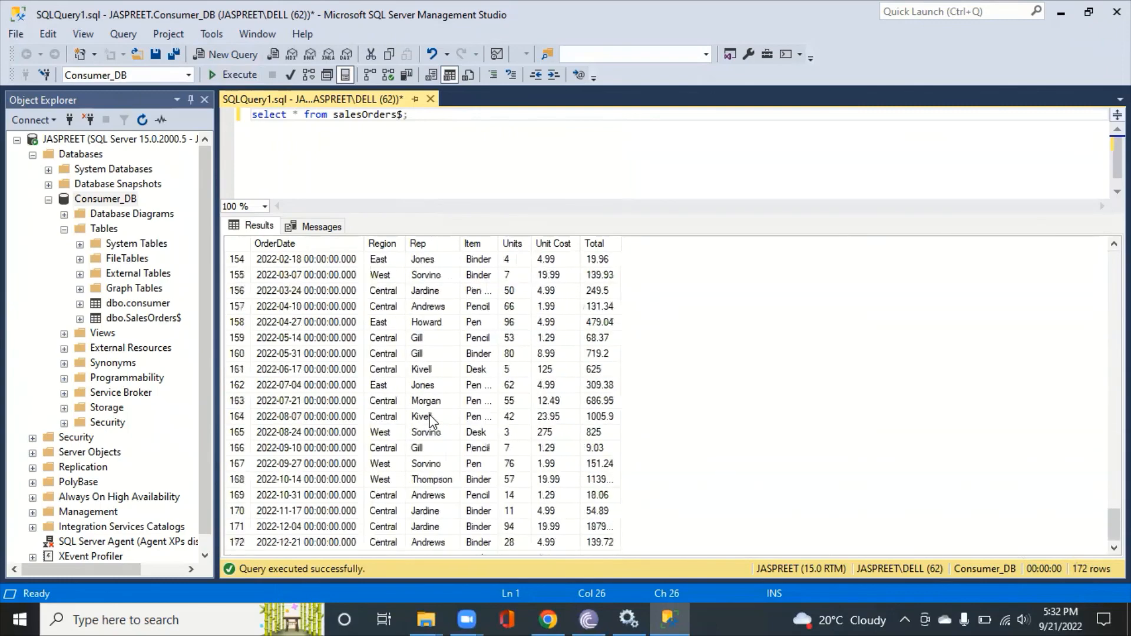
scroll(433, 420, "up", 20)
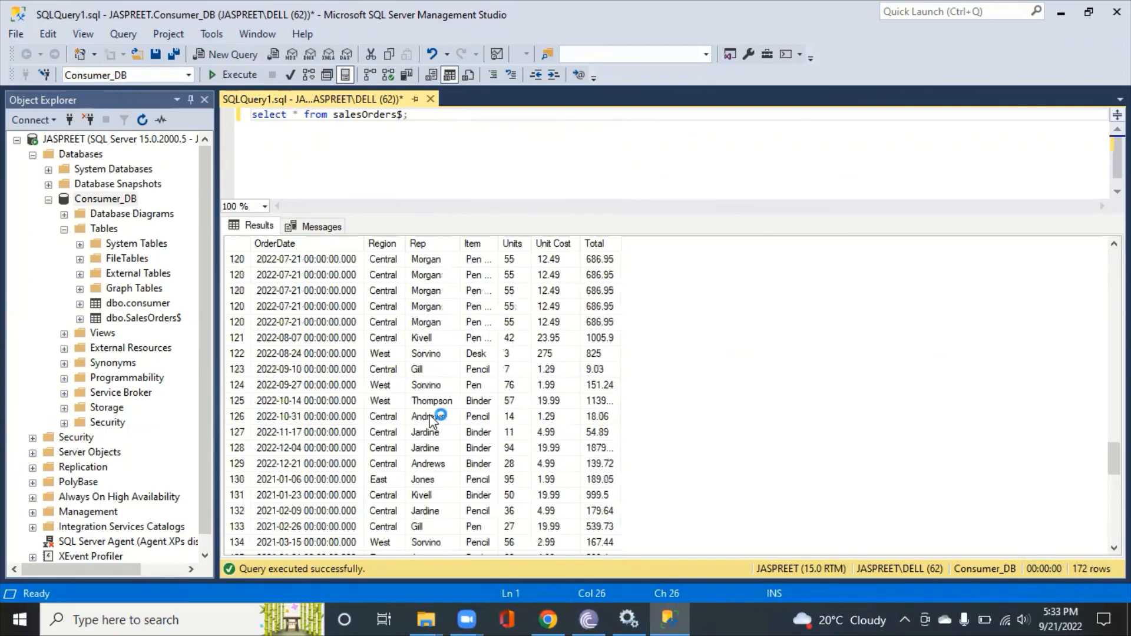
scroll(433, 420, "up", 13)
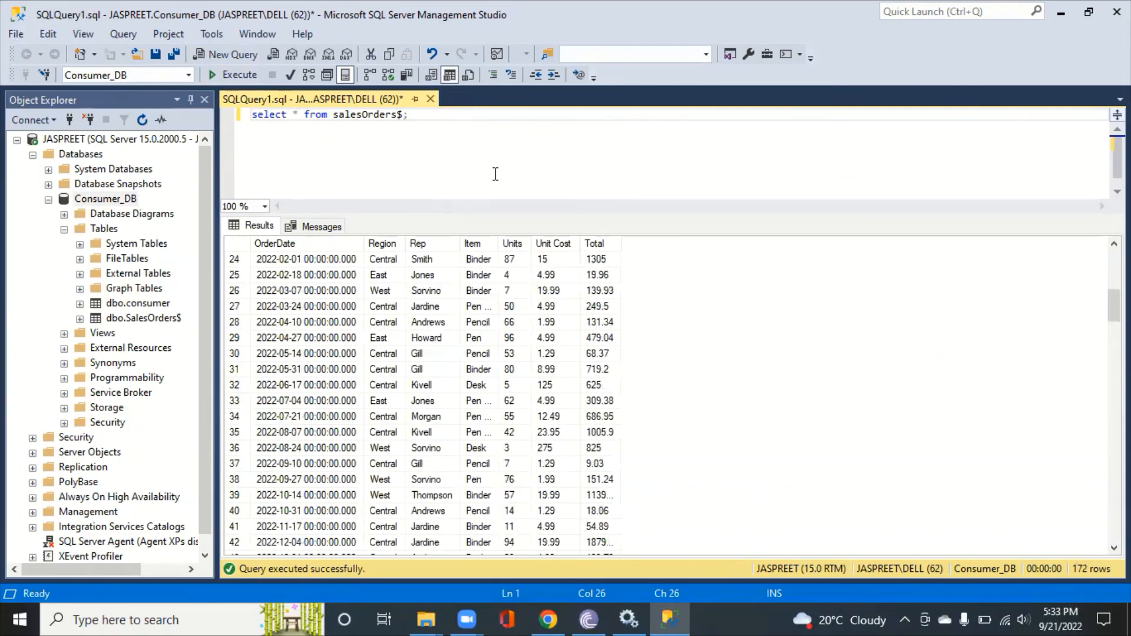